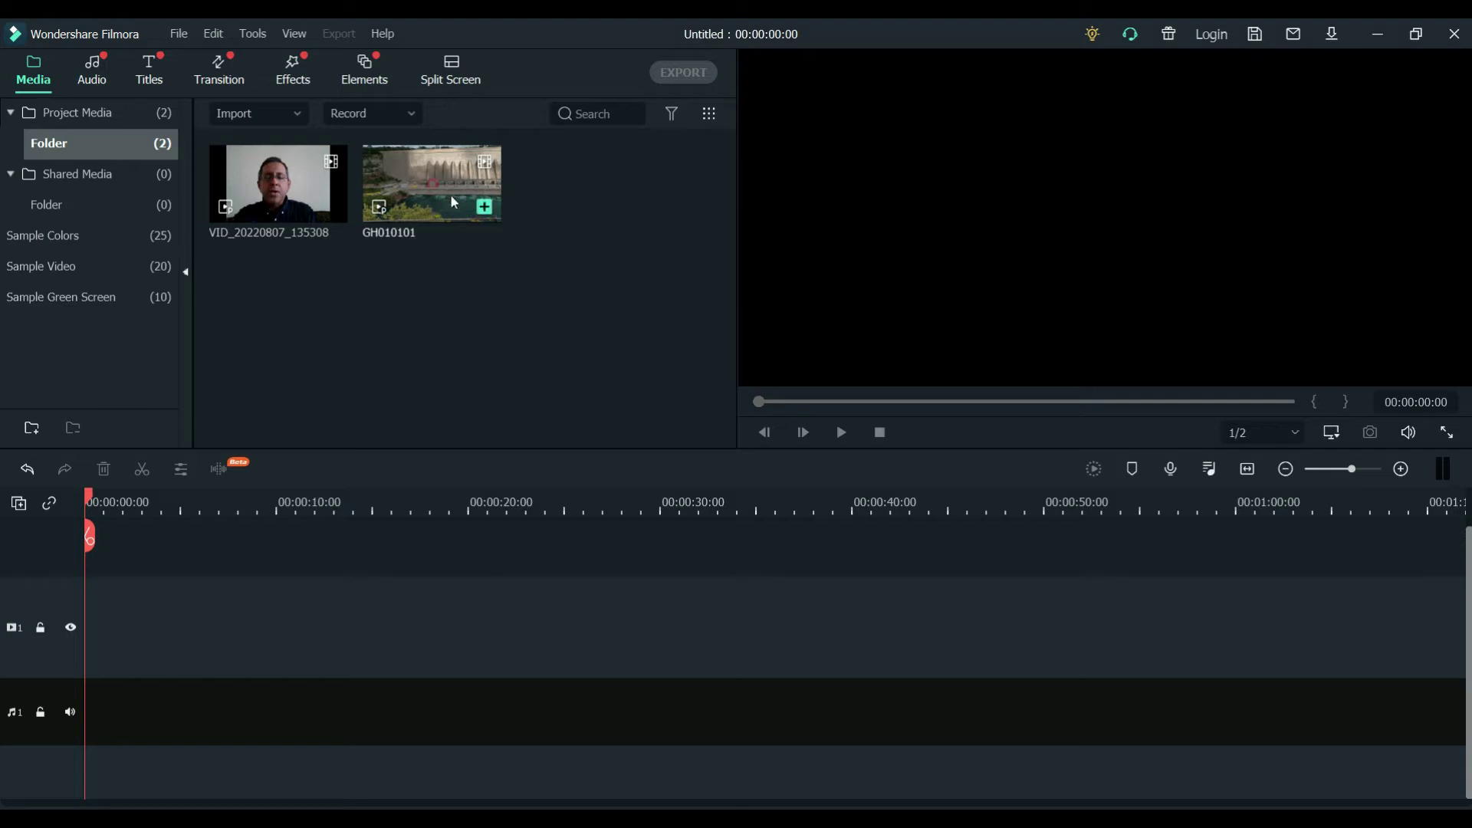
# Add GH010101 to the timeline, keeping the 1920x1080 25fps project settings
pyautogui.click(485, 207)
pyautogui.click(846, 469)
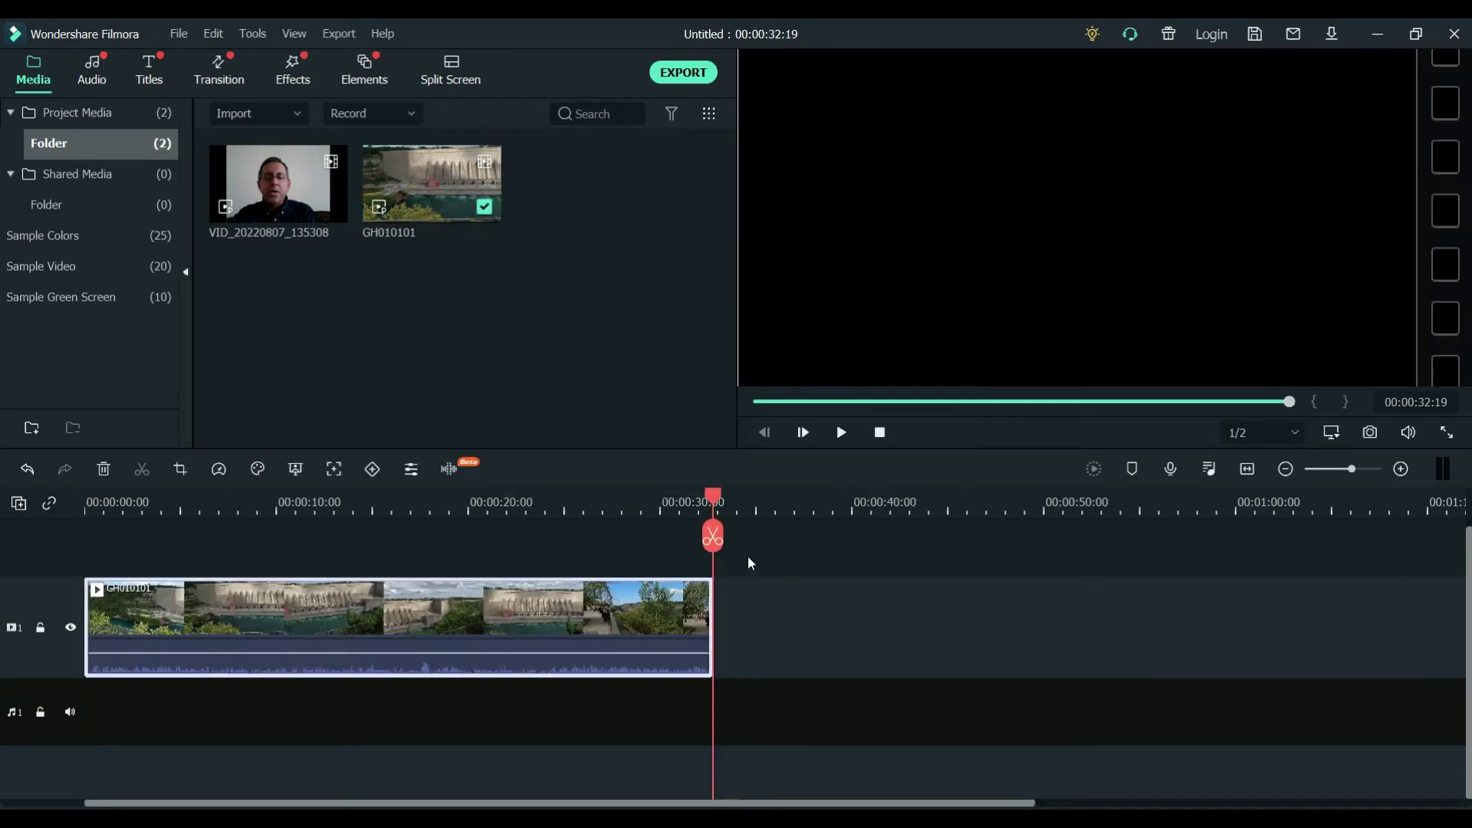
pyautogui.moveTo(198, 503); pyautogui.dragTo(86, 502)
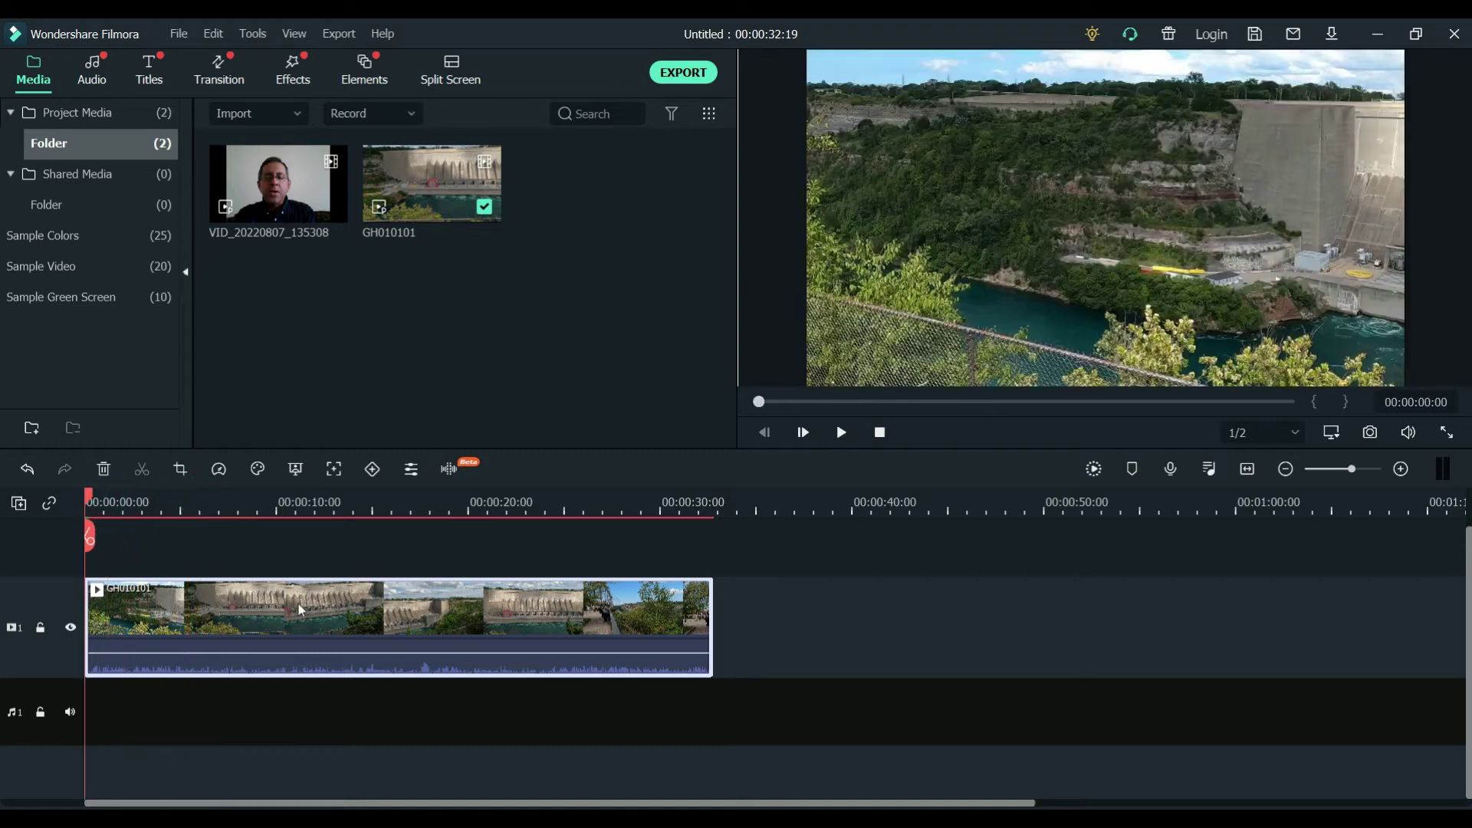
# Detach the landscape clip's audio and delete the separated audio clip
pyautogui.rightClick(449, 670)
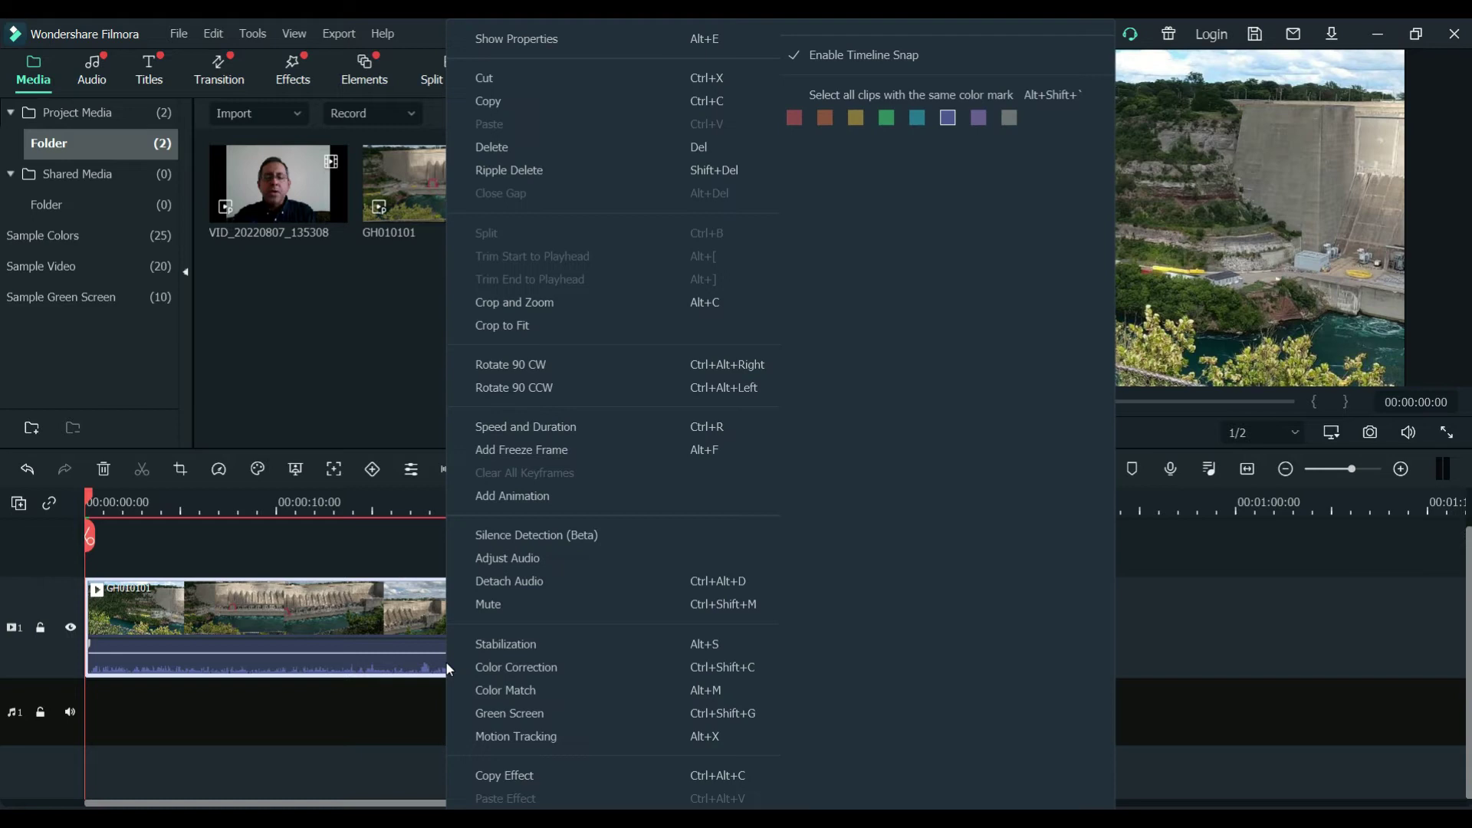
pyautogui.click(477, 583)
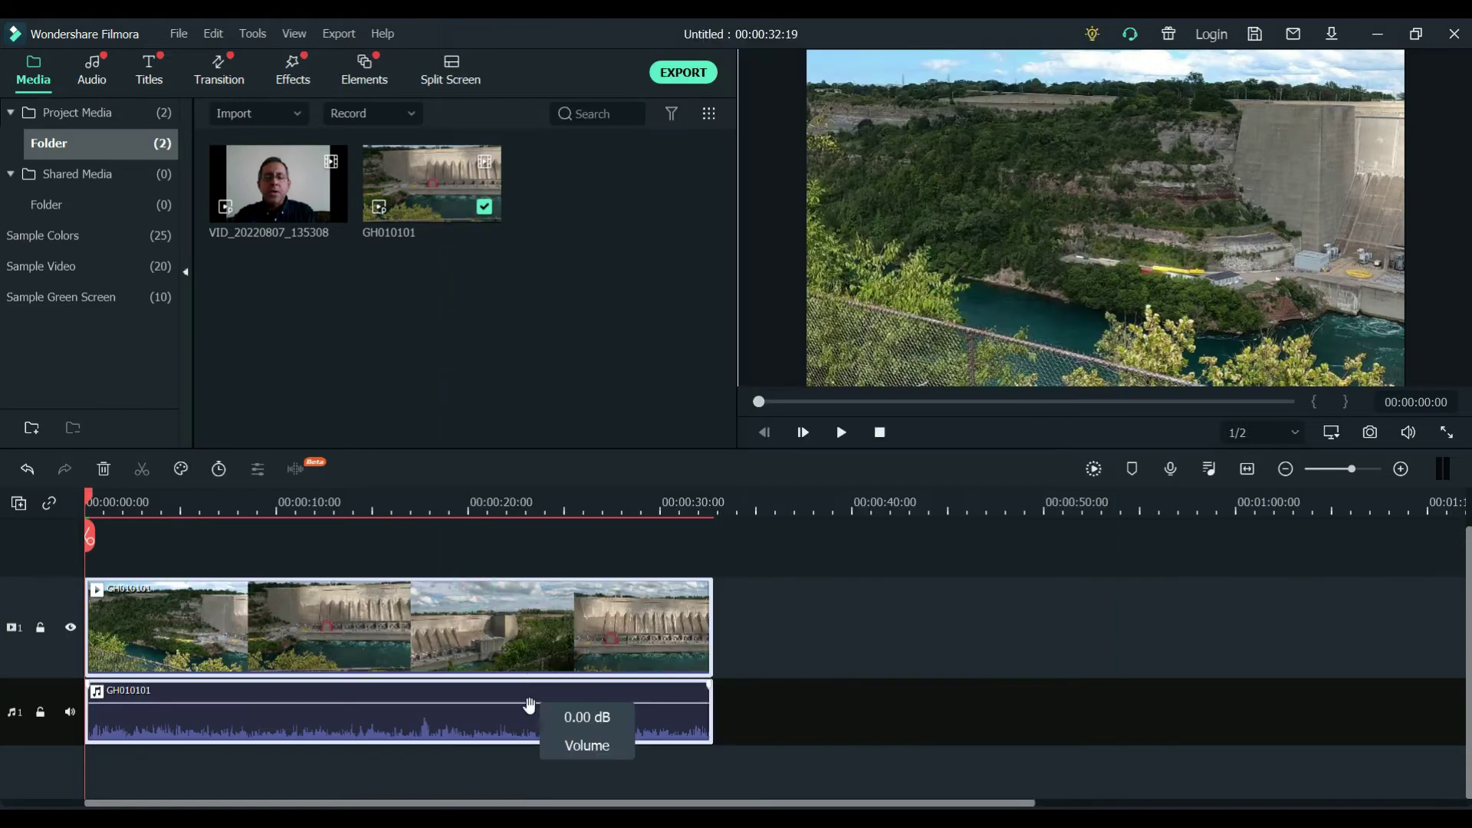
pyautogui.press('Delete')
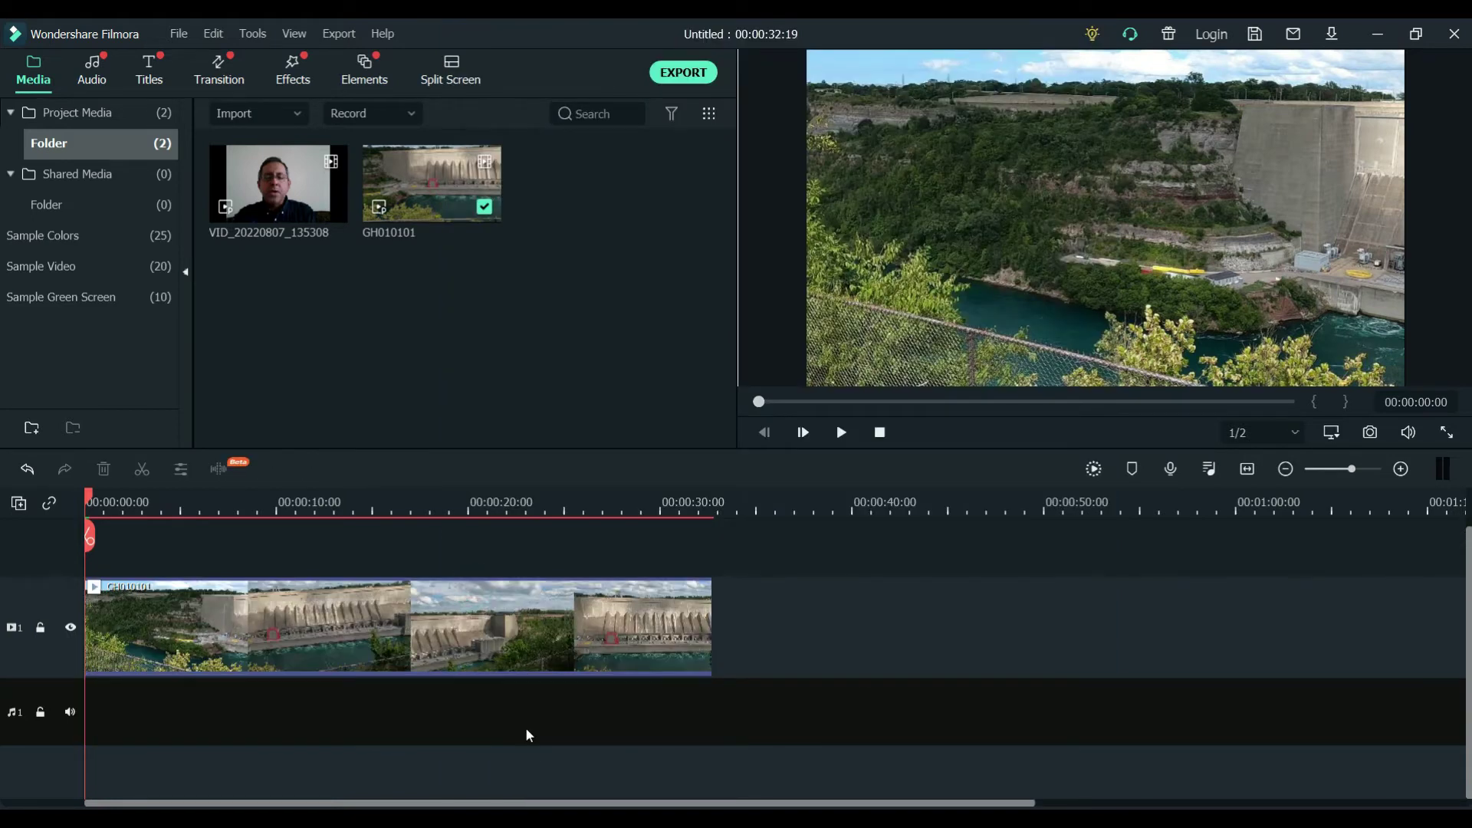
# Drag the webcam recording toward the timeline and add a second video track
pyautogui.click(287, 197)
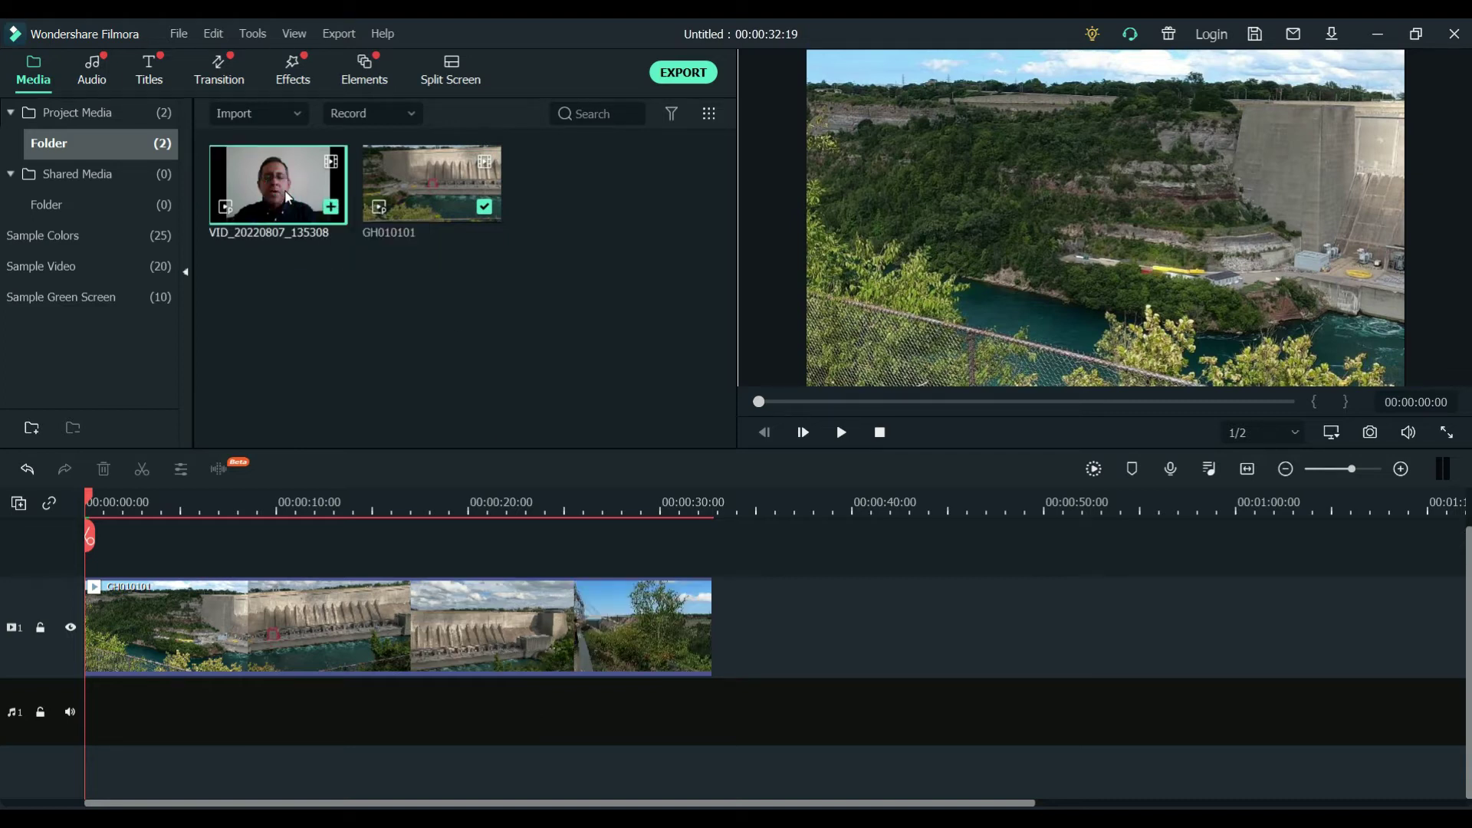
pyautogui.moveTo(287, 198); pyautogui.dragTo(276, 302)
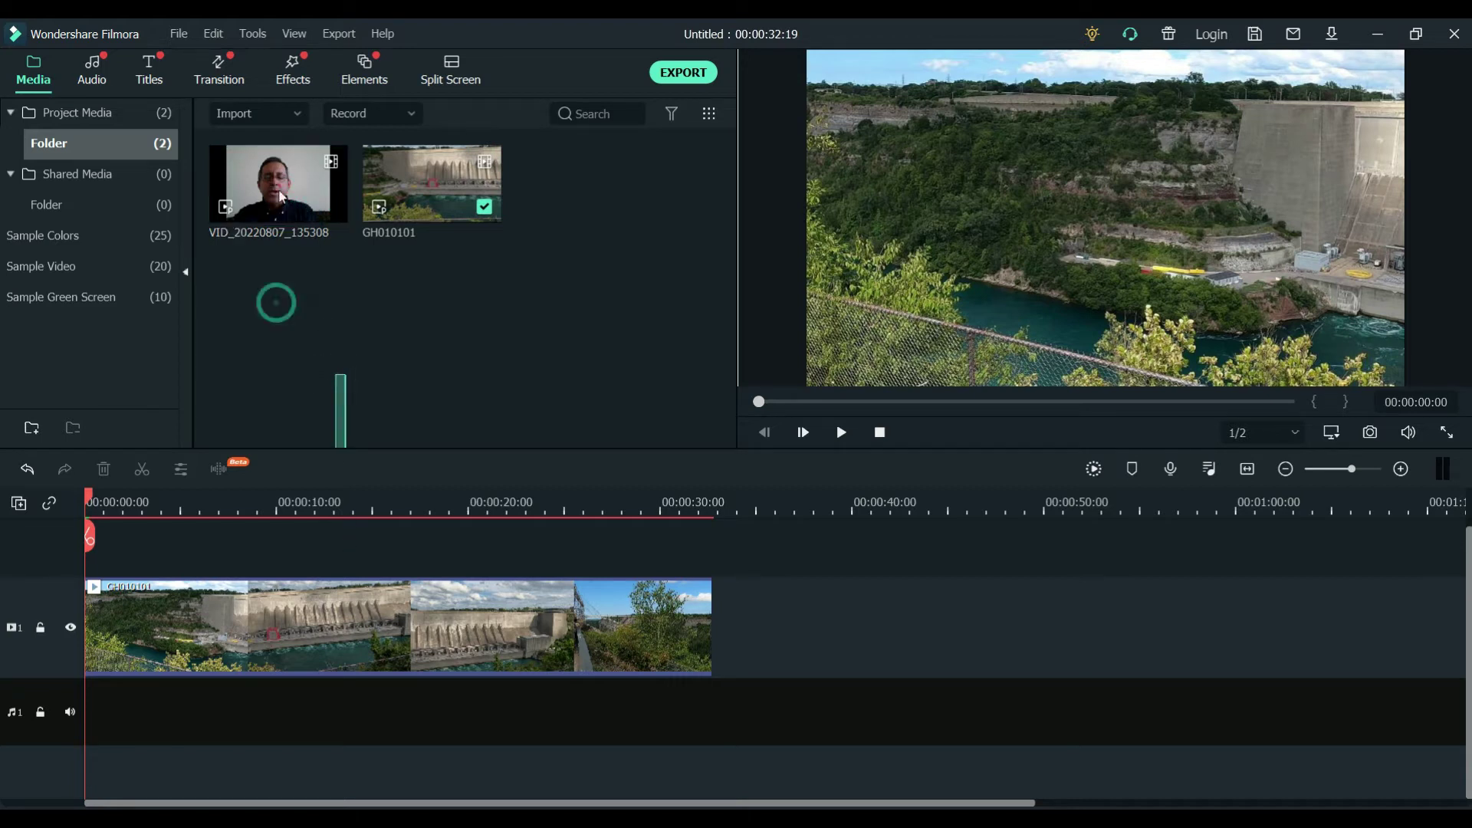
pyautogui.rightClick(62, 596)
pyautogui.click(115, 611)
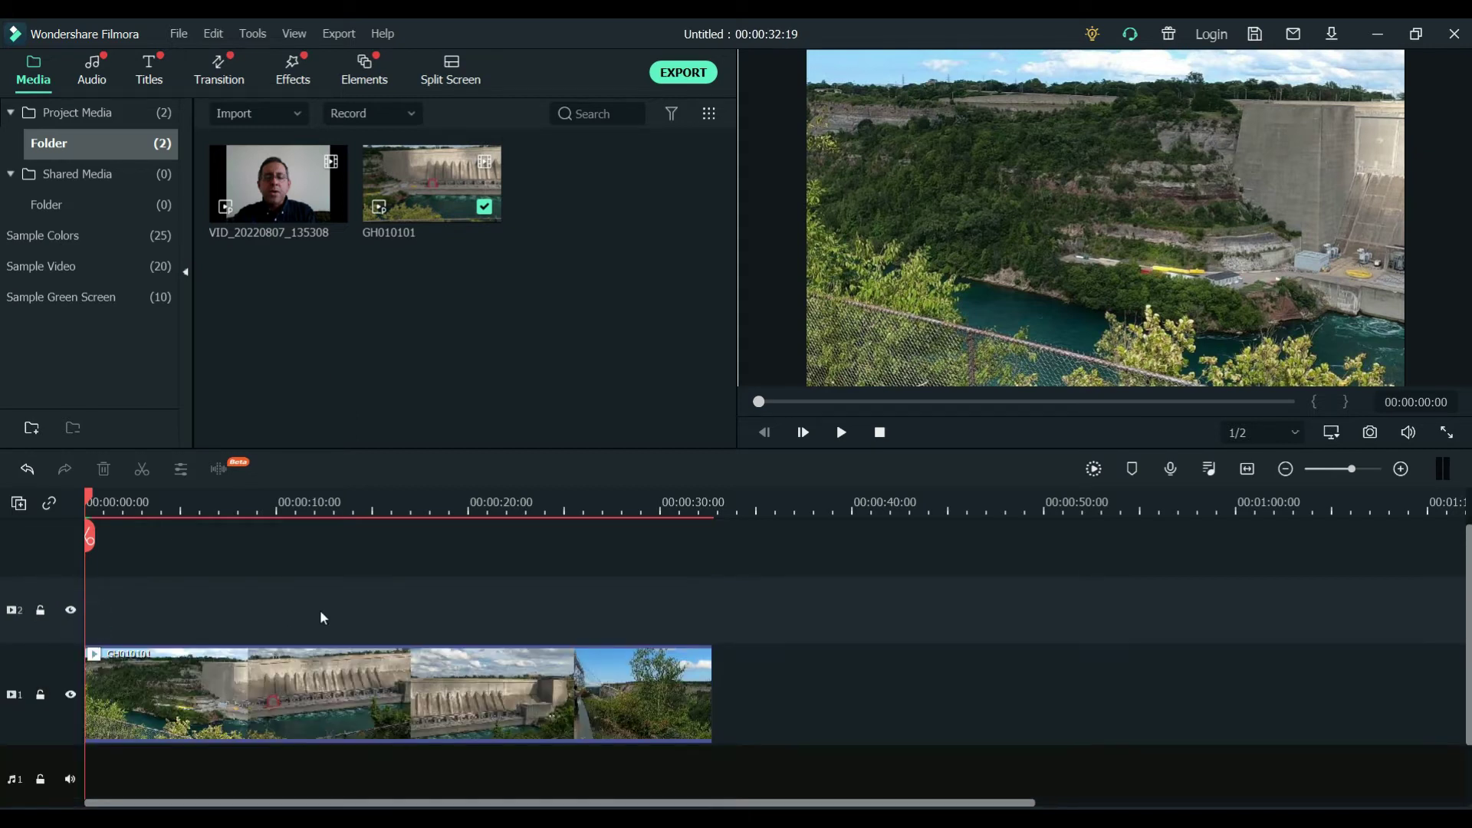
# Place VID_20220807_135308 on Video 2 directly above GH010101
pyautogui.moveTo(285, 220); pyautogui.dragTo(221, 614)
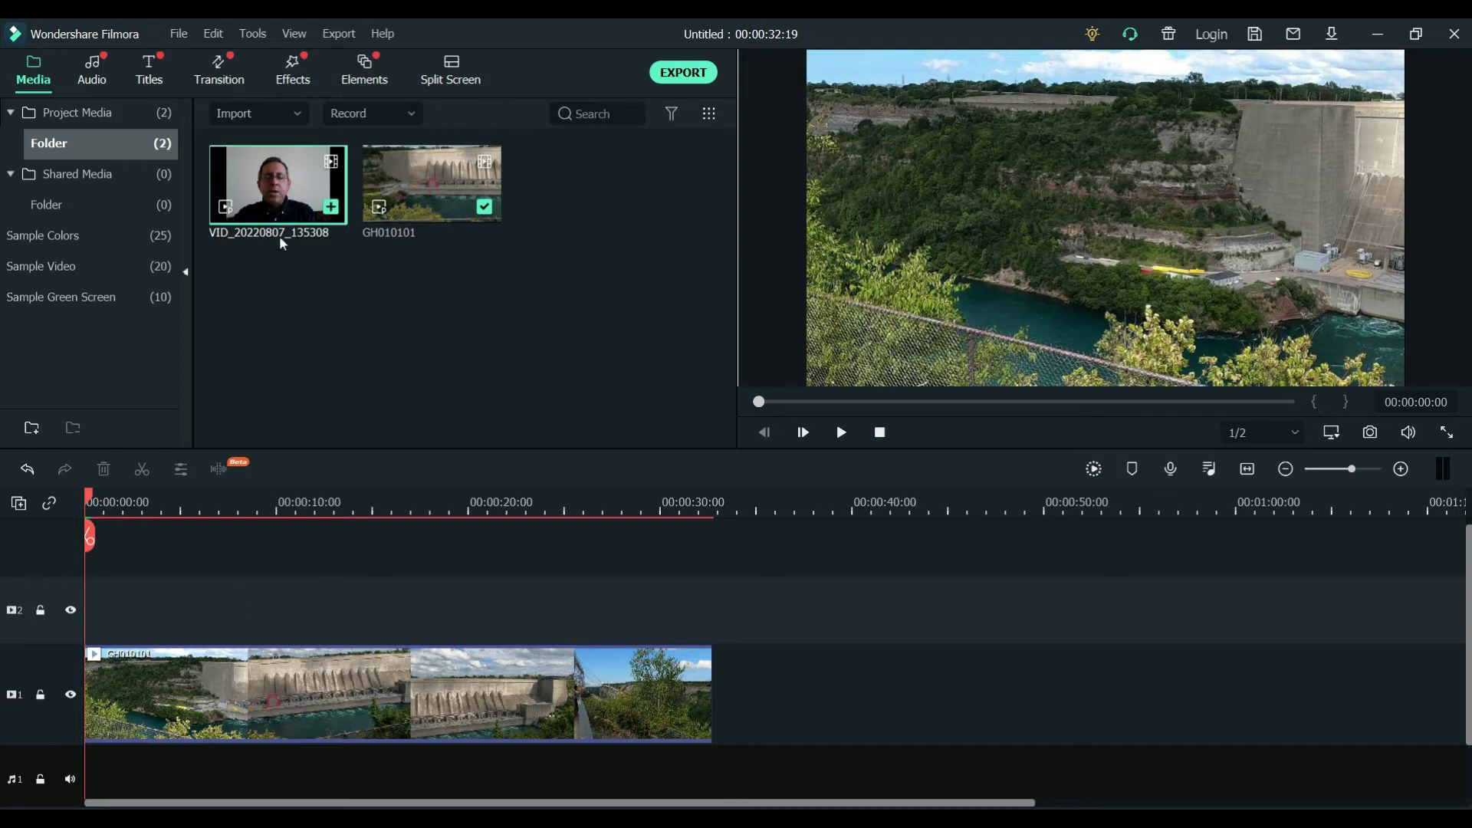
pyautogui.doubleClick(331, 216)
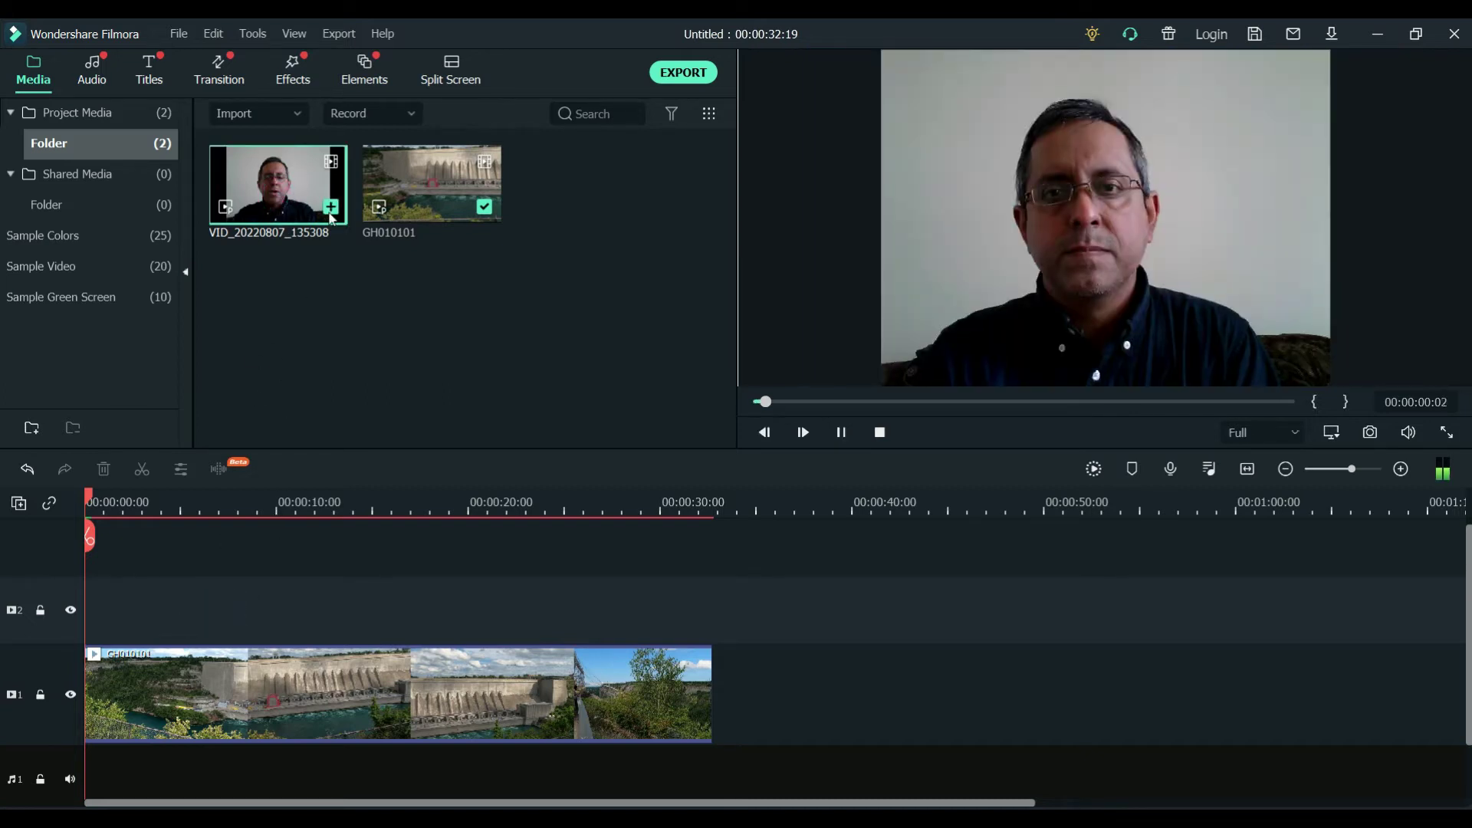
pyautogui.click(331, 212)
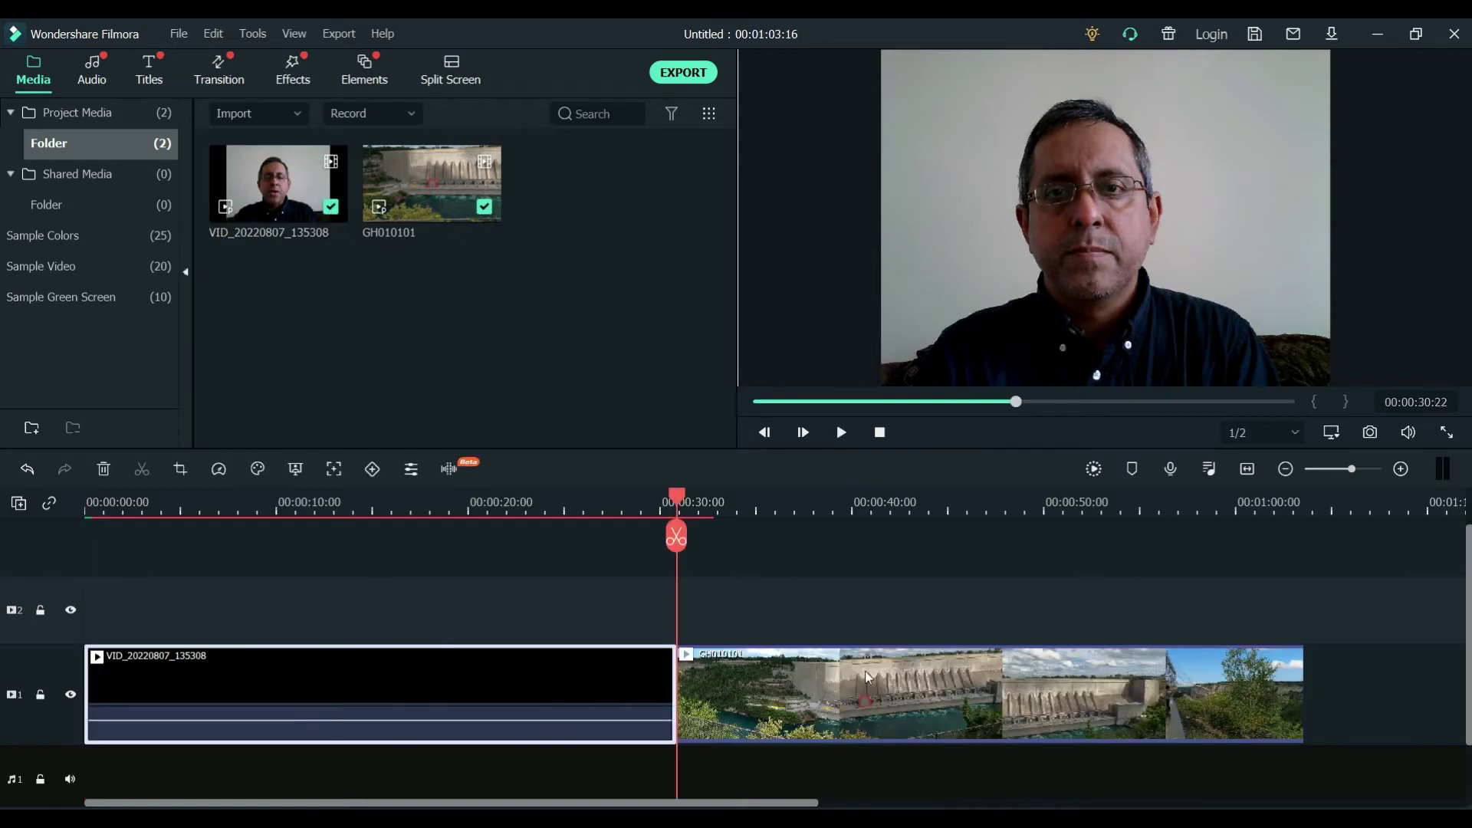
pyautogui.moveTo(377, 674); pyautogui.dragTo(381, 639)
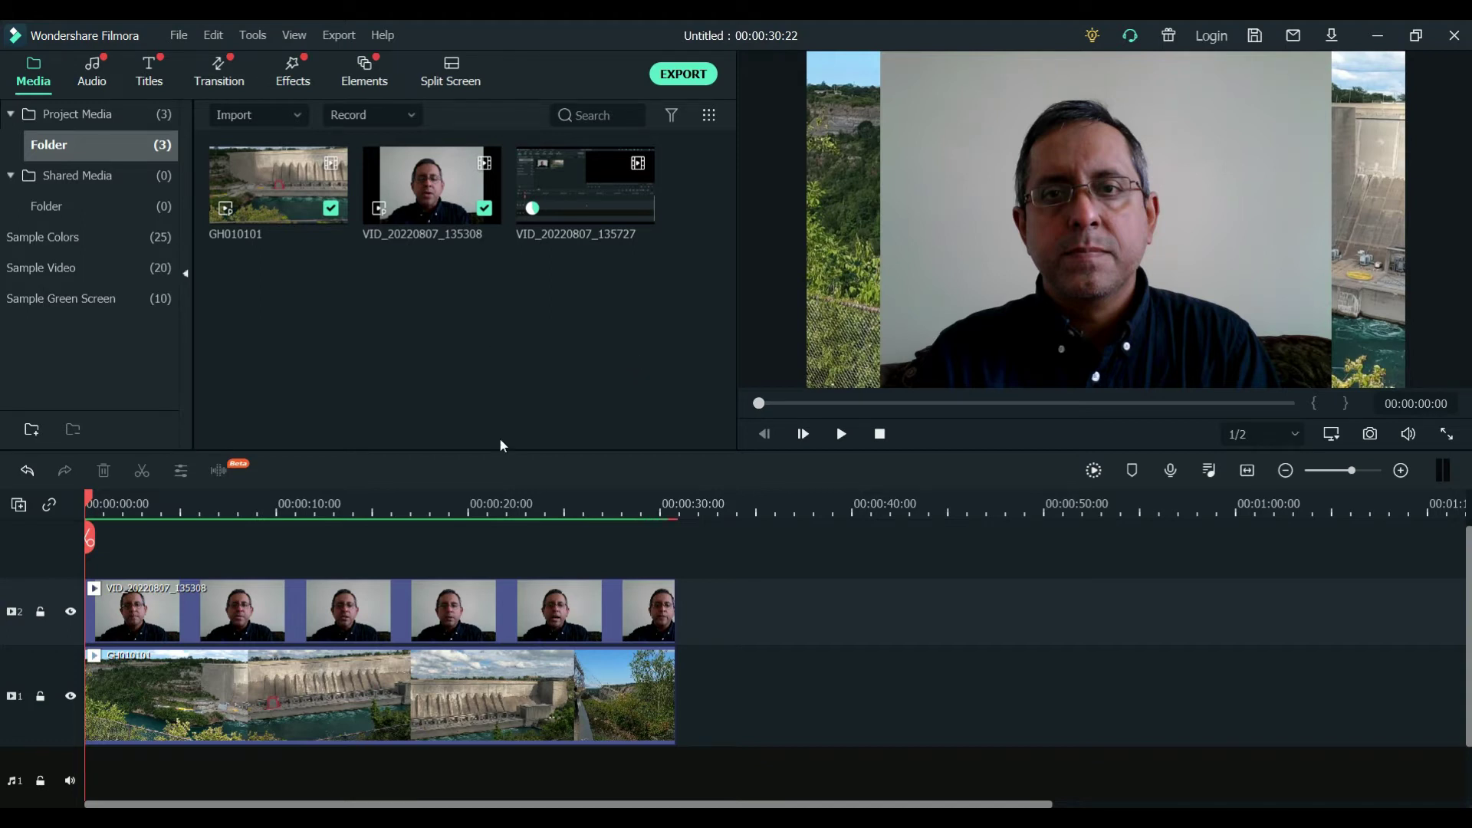
# Search effects for 'image mask' and drop Image Mask onto the Video 2 webcam clip
pyautogui.click(480, 612)
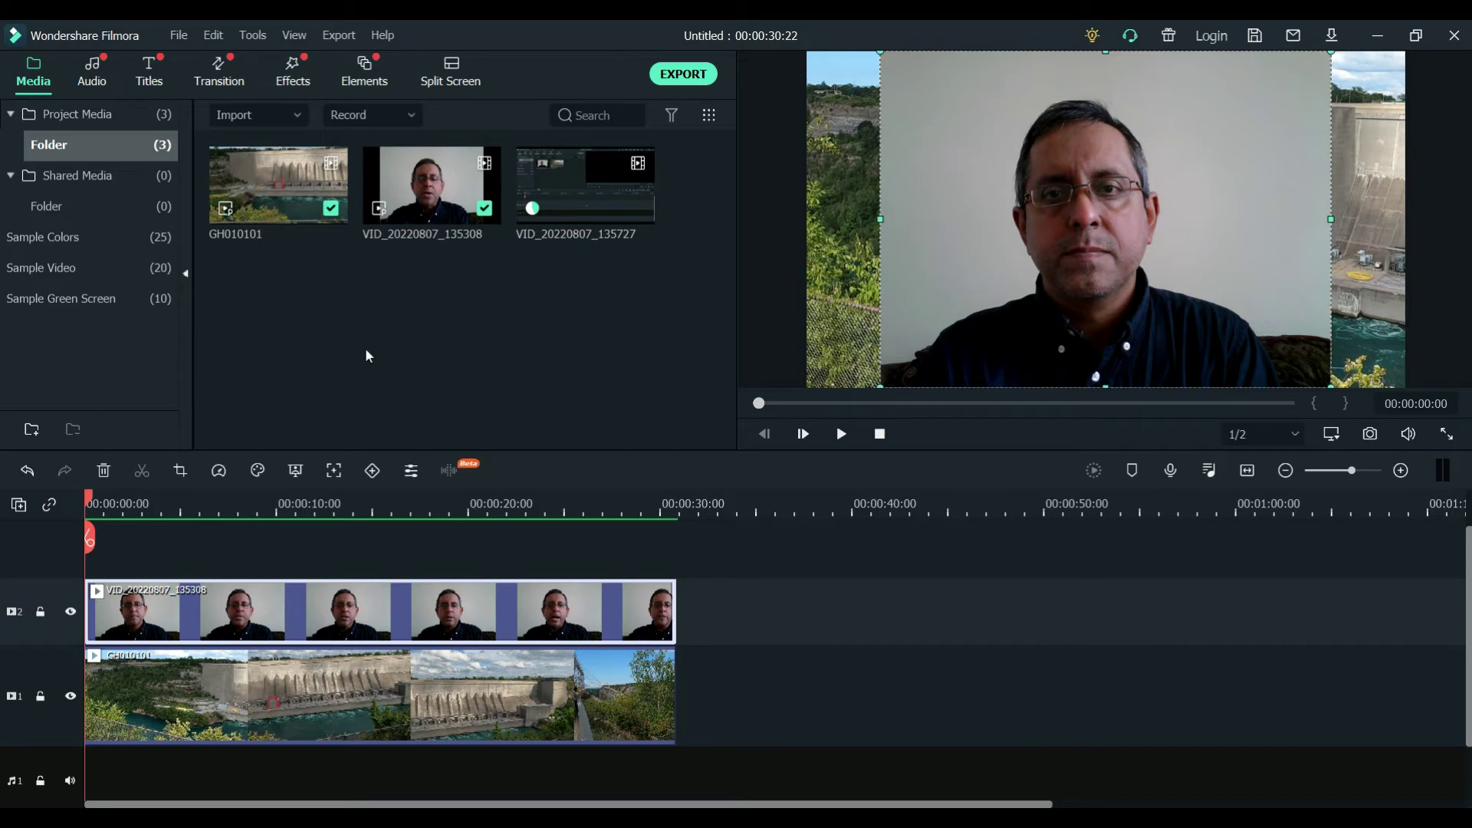
pyautogui.click(294, 72)
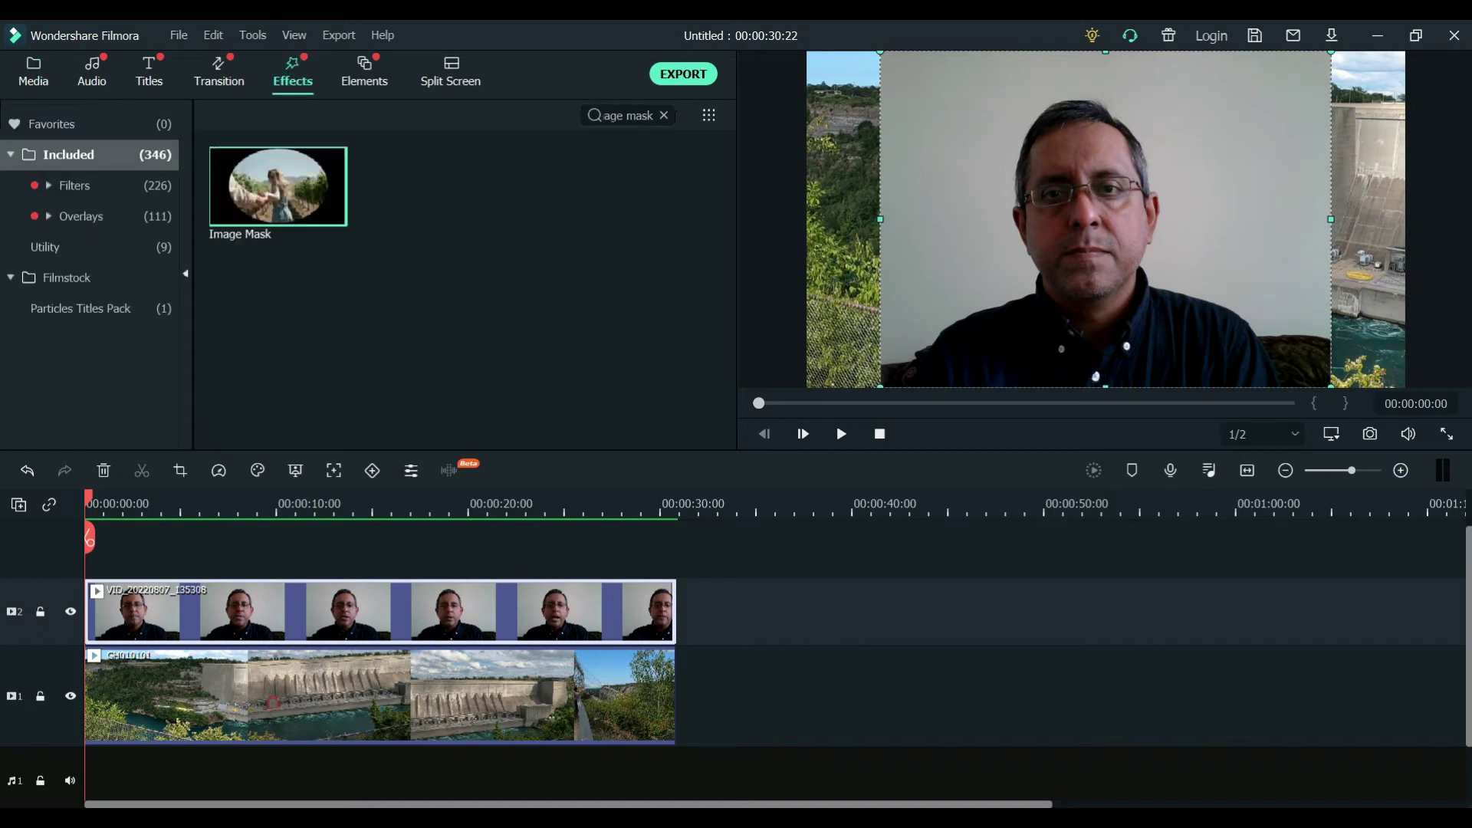
pyautogui.click(664, 115)
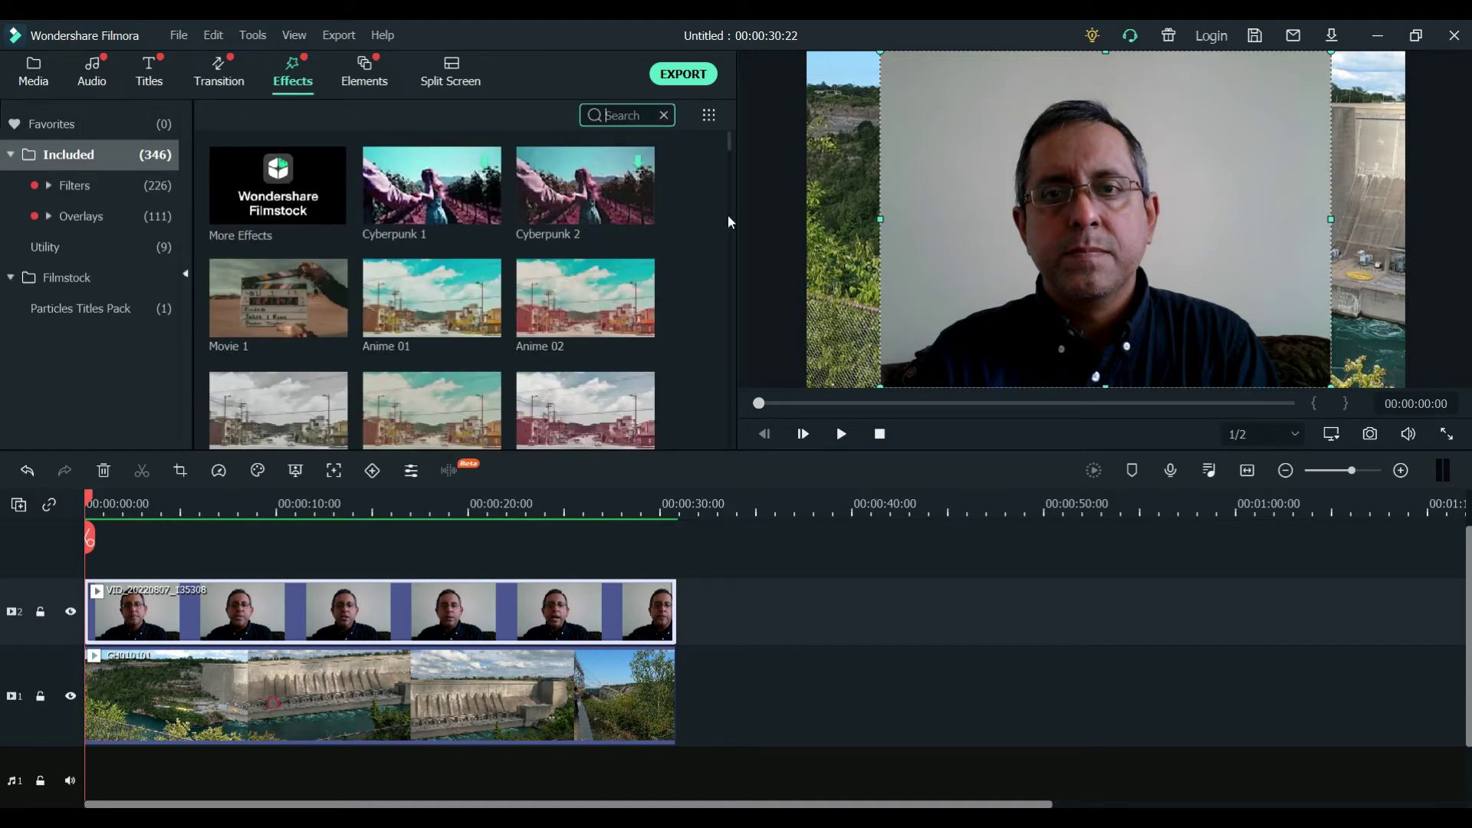
pyautogui.write('image ')
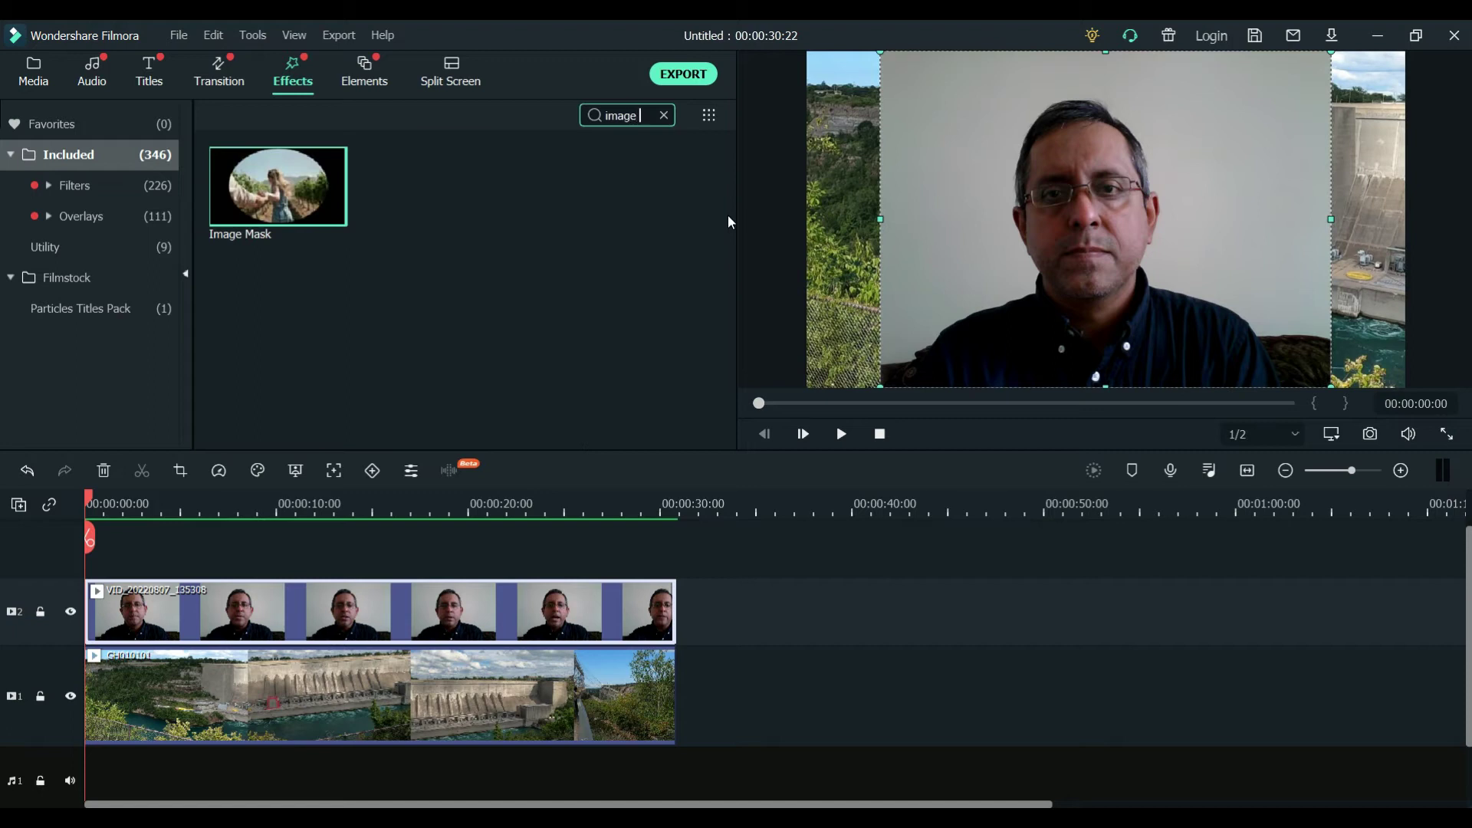
pyautogui.write('mask')
pyautogui.moveTo(279, 217); pyautogui.dragTo(299, 617)
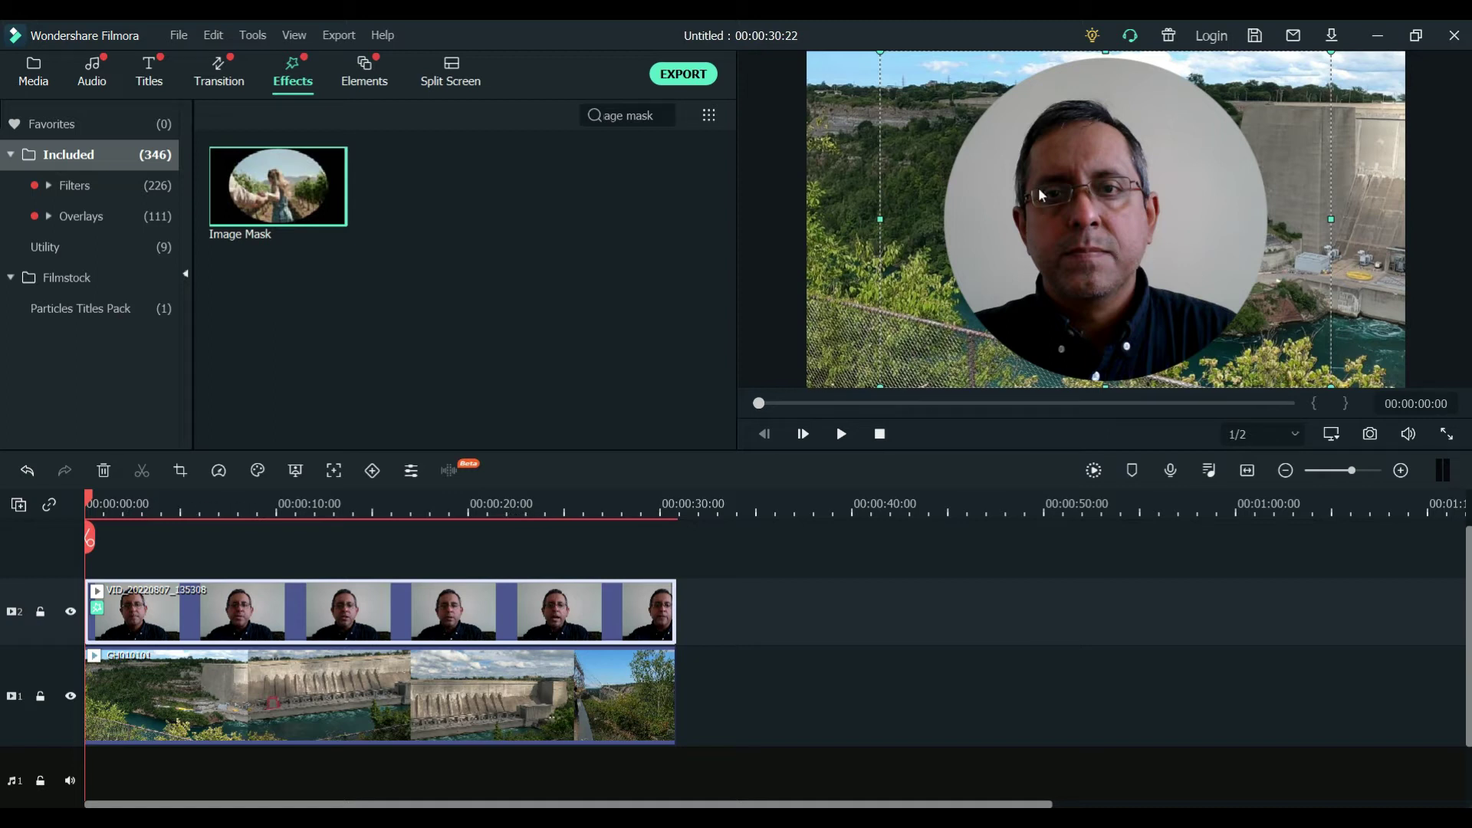
# Expand the webcam clip's Video Effects to the Image Mask presets and X/Y/Width/Height sliders
pyautogui.doubleClick(1124, 260)
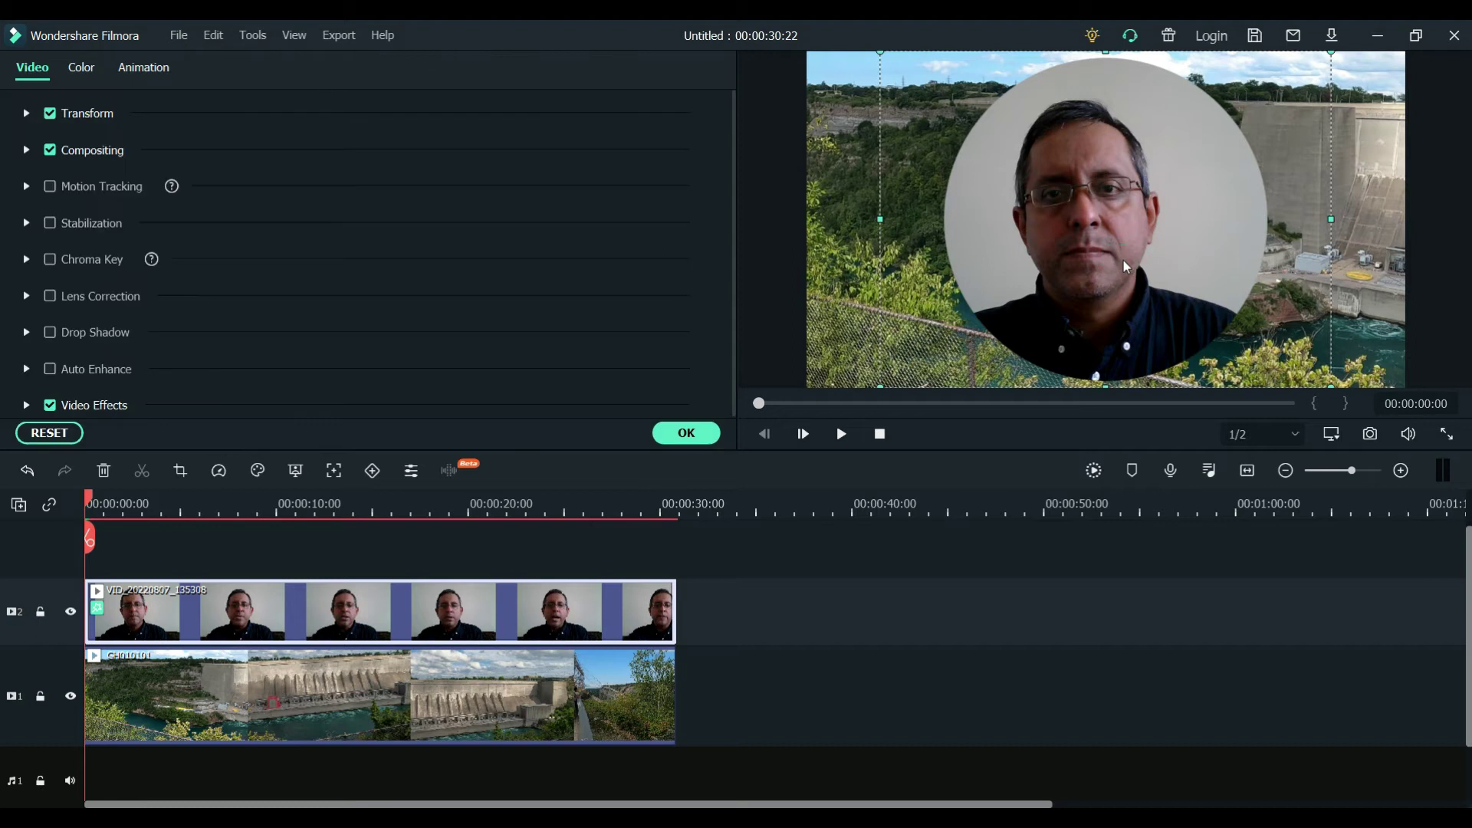
pyautogui.click(27, 408)
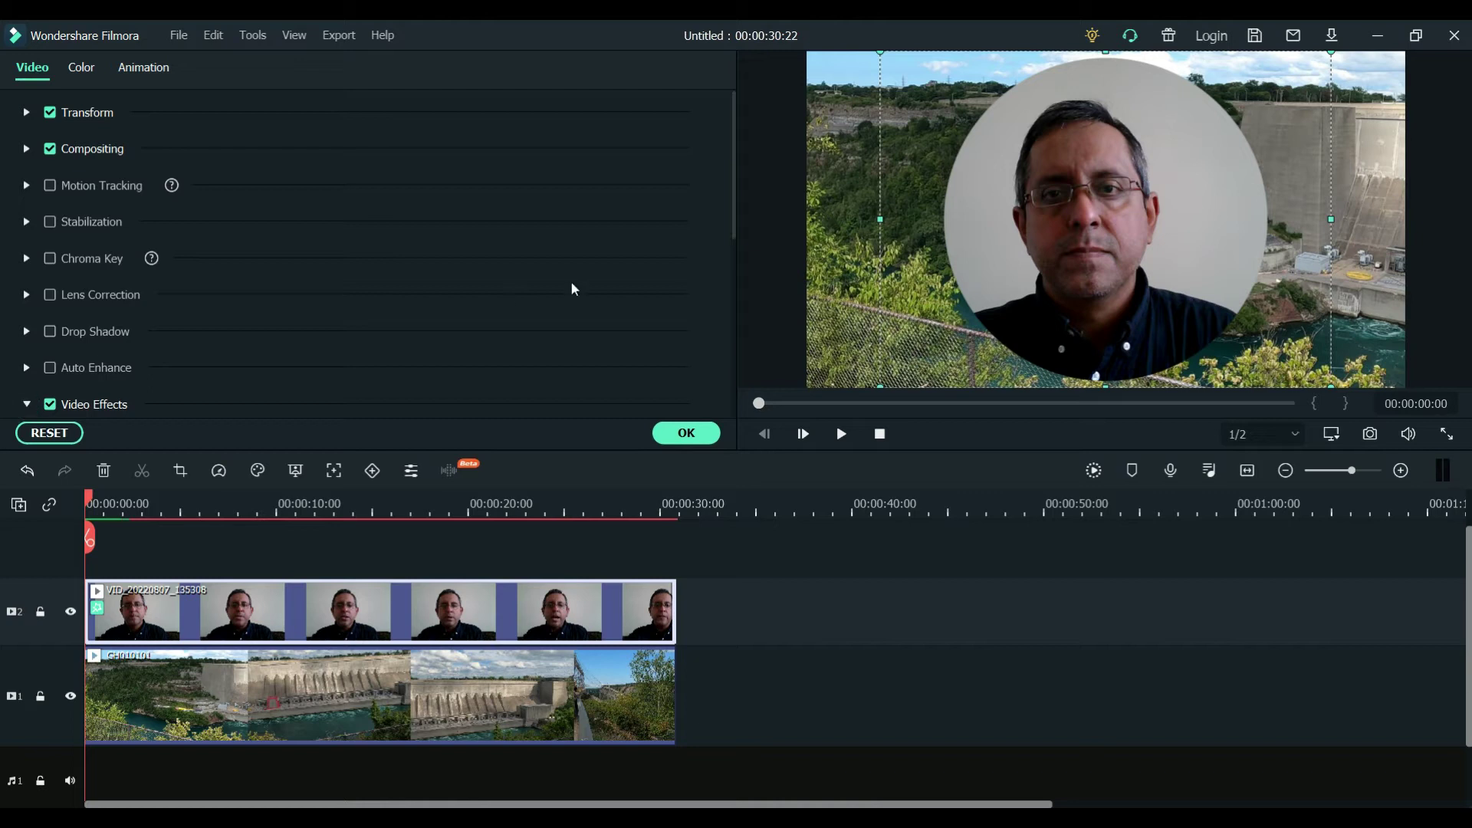
pyautogui.scroll(-3, 614, 275)
pyautogui.scroll(-2, 652, 275)
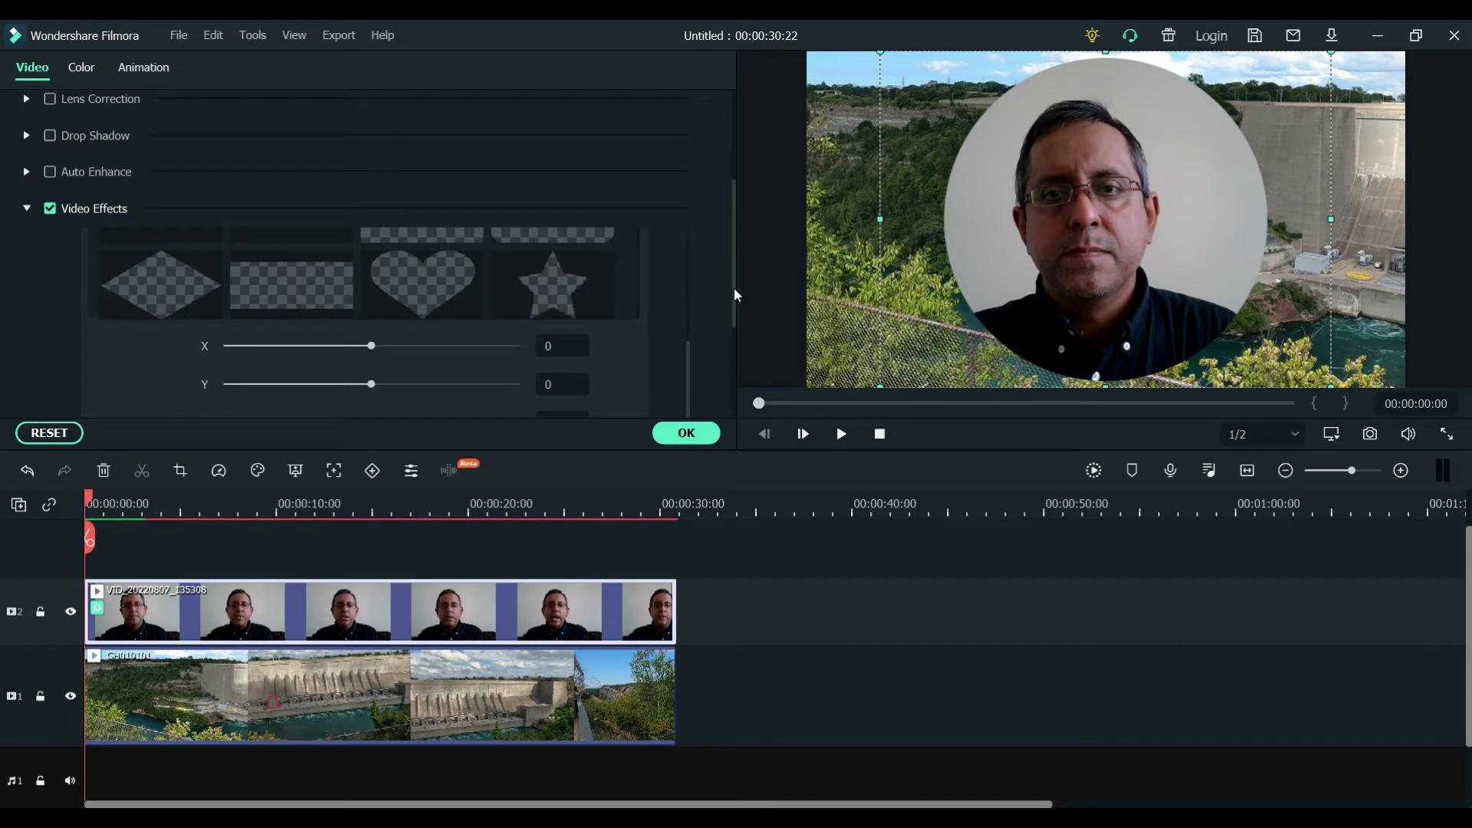
pyautogui.scroll(-2, 733, 309)
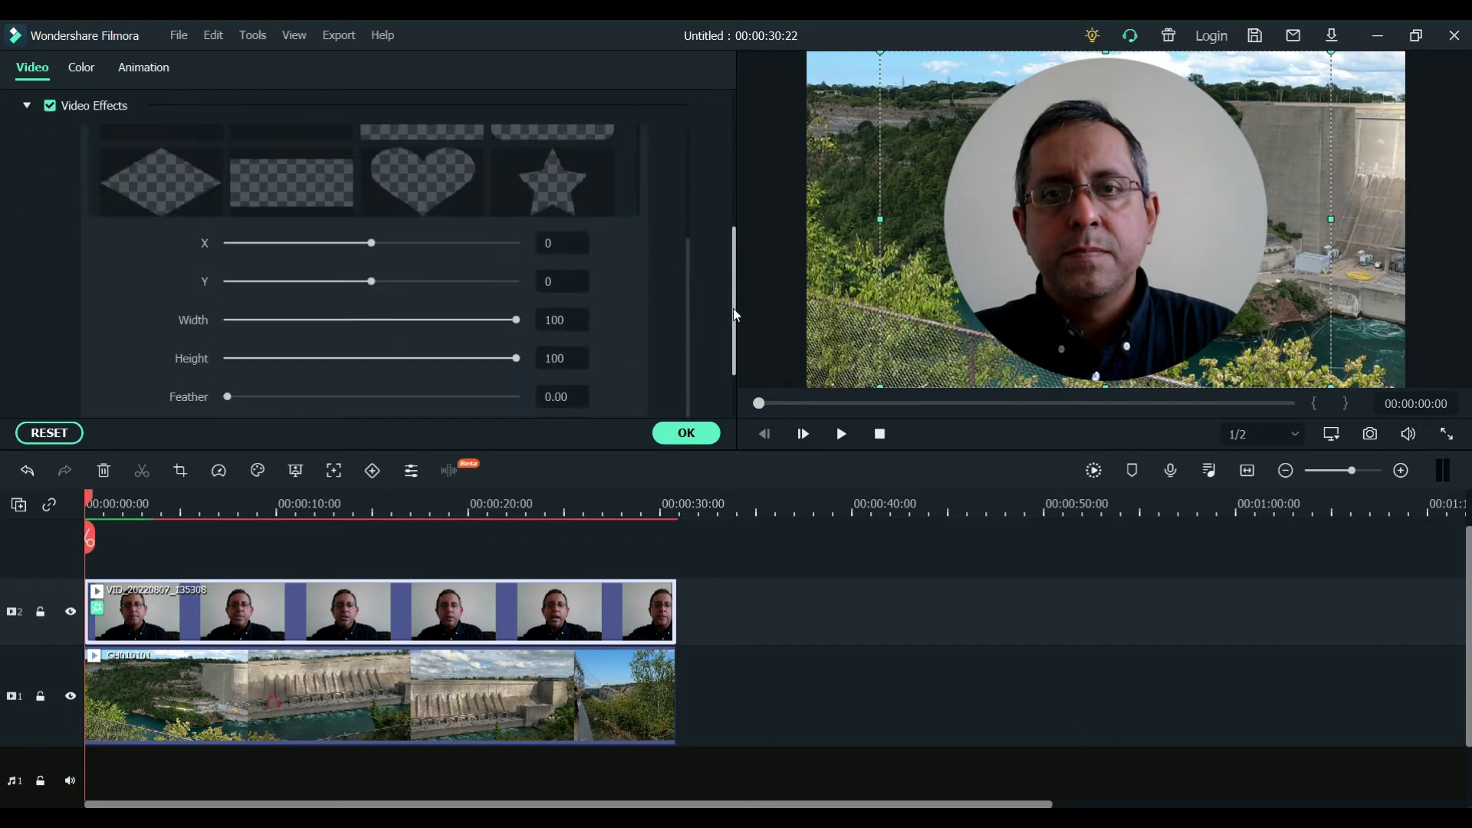
pyautogui.moveTo(733, 308); pyautogui.dragTo(737, 275)
pyautogui.moveTo(689, 343); pyautogui.dragTo(690, 302)
pyautogui.click(553, 329)
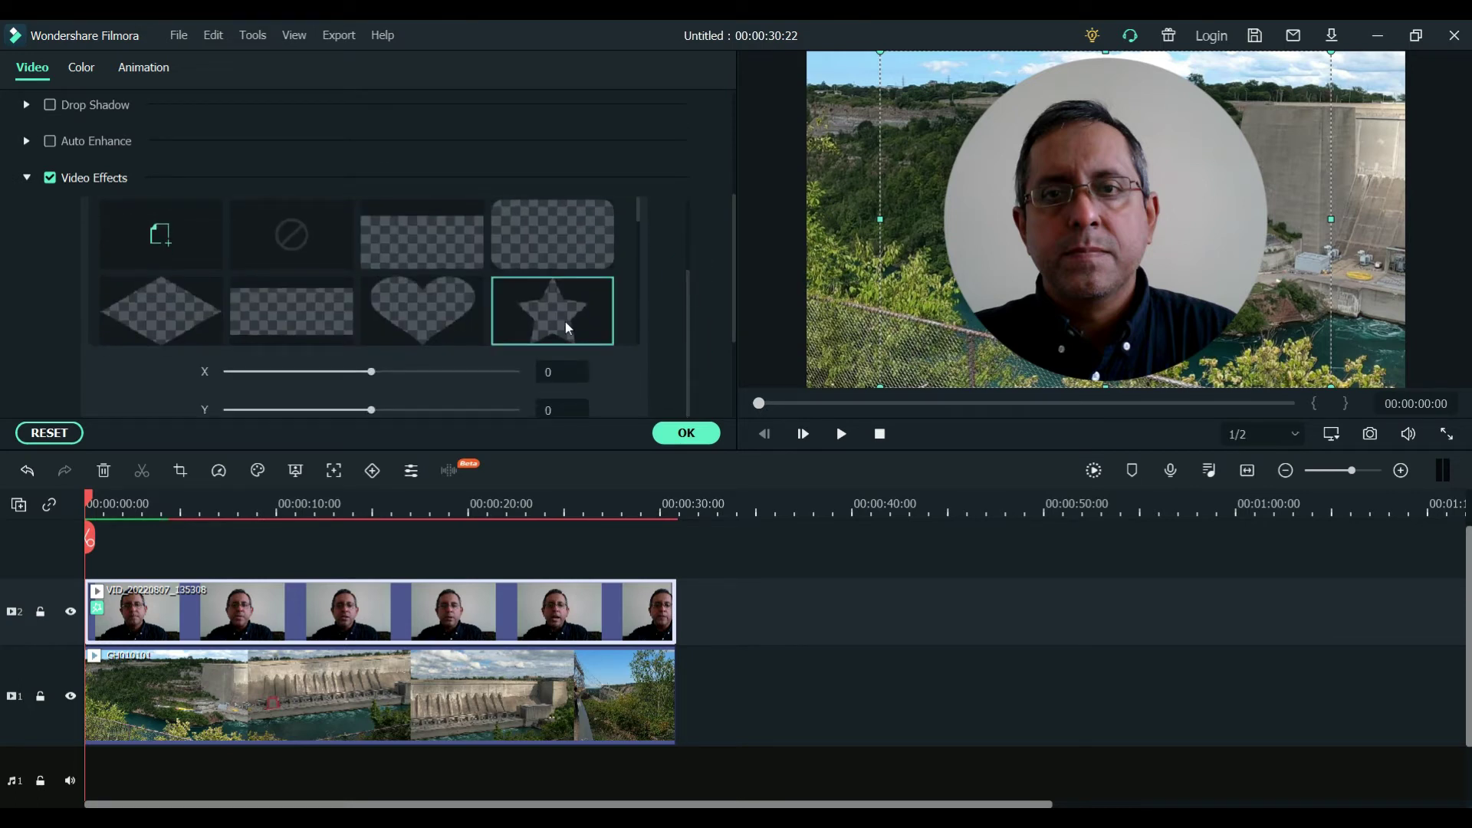
pyautogui.click(443, 313)
pyautogui.moveTo(733, 320); pyautogui.dragTo(735, 388)
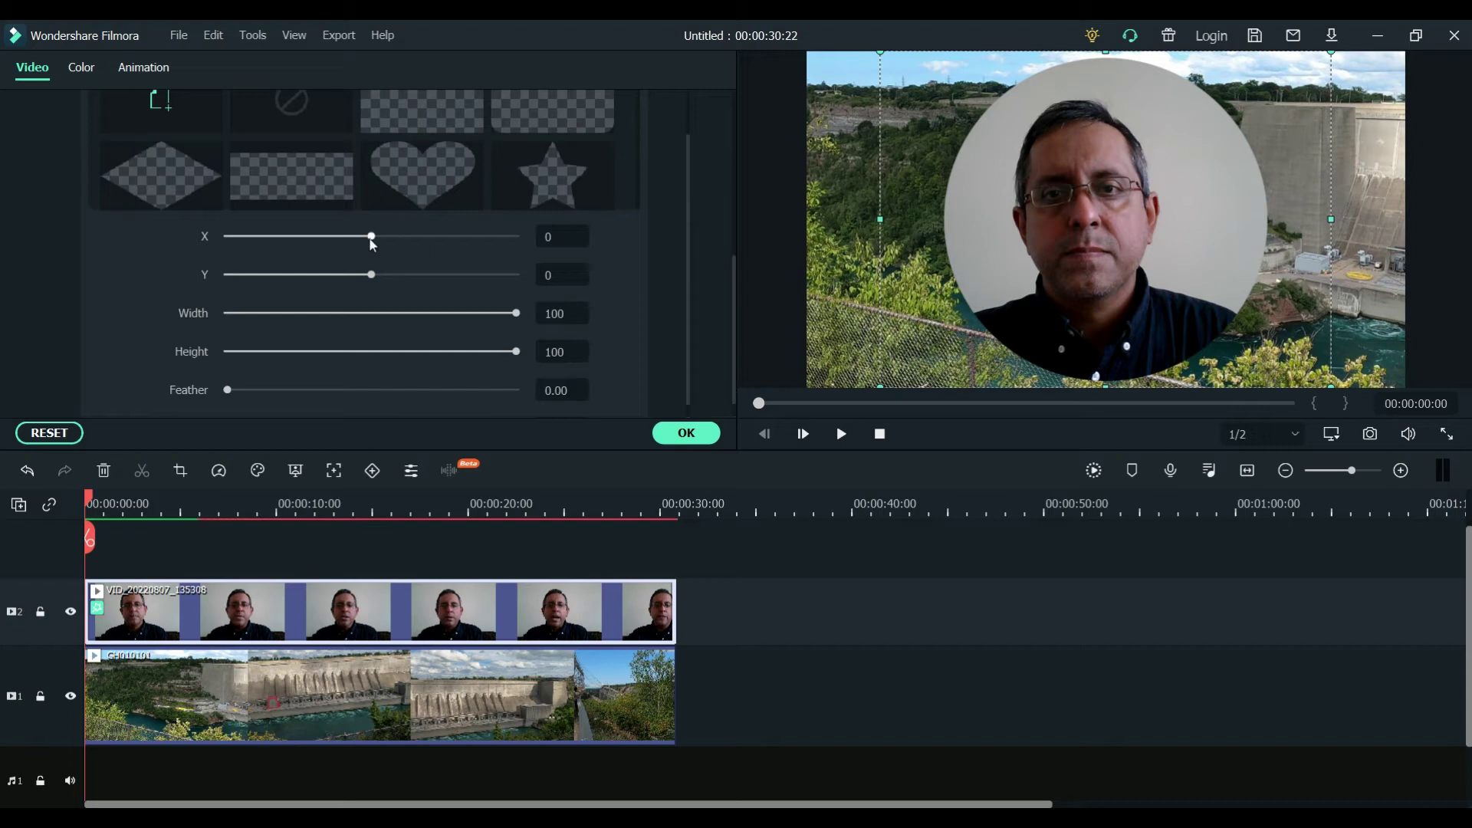
# Set the circle mask to X -23, Y -16, Width 88 and Height 86
pyautogui.moveTo(374, 241); pyautogui.dragTo(370, 243)
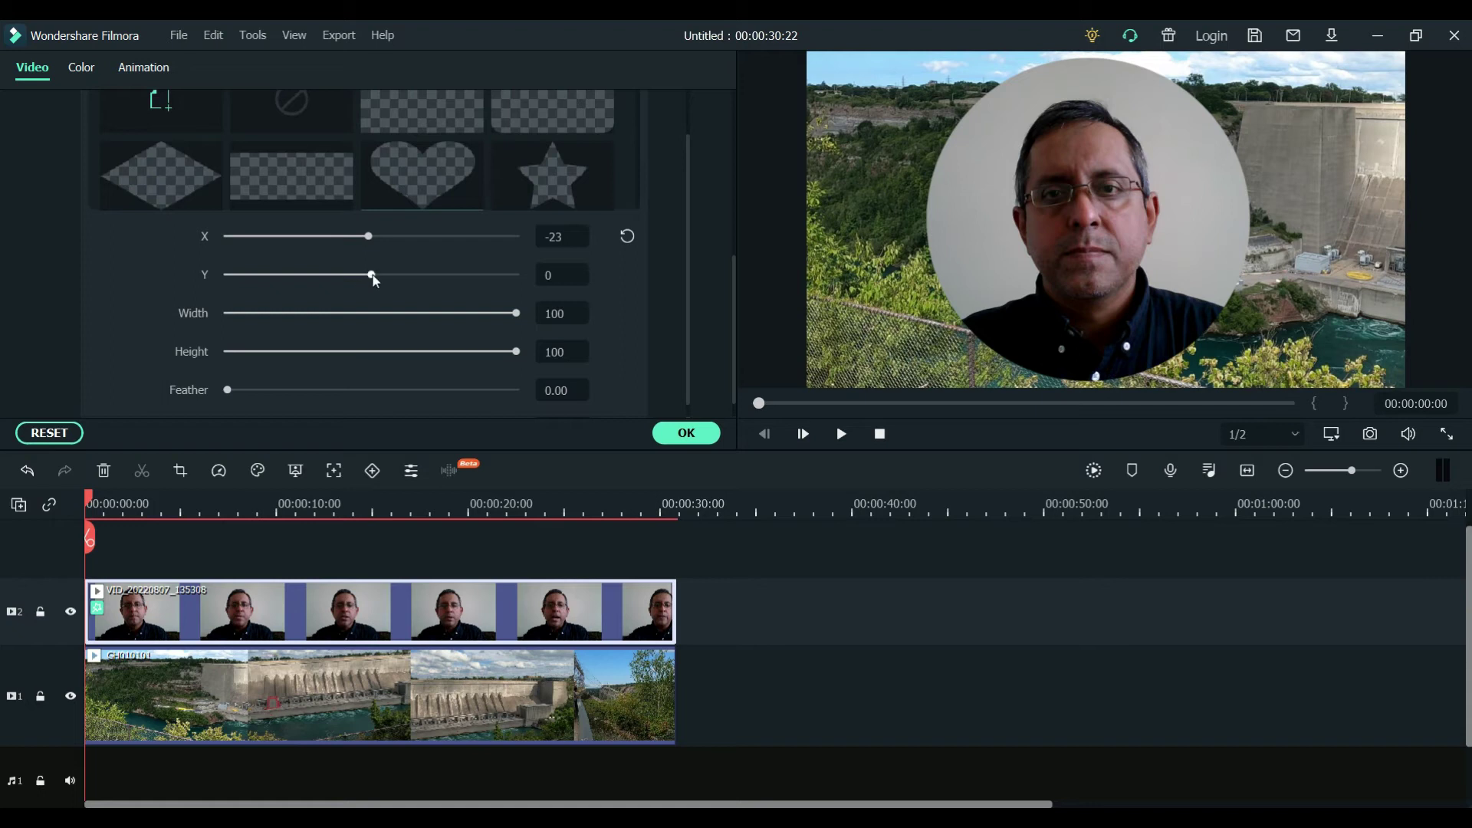
pyautogui.moveTo(373, 279); pyautogui.dragTo(369, 282)
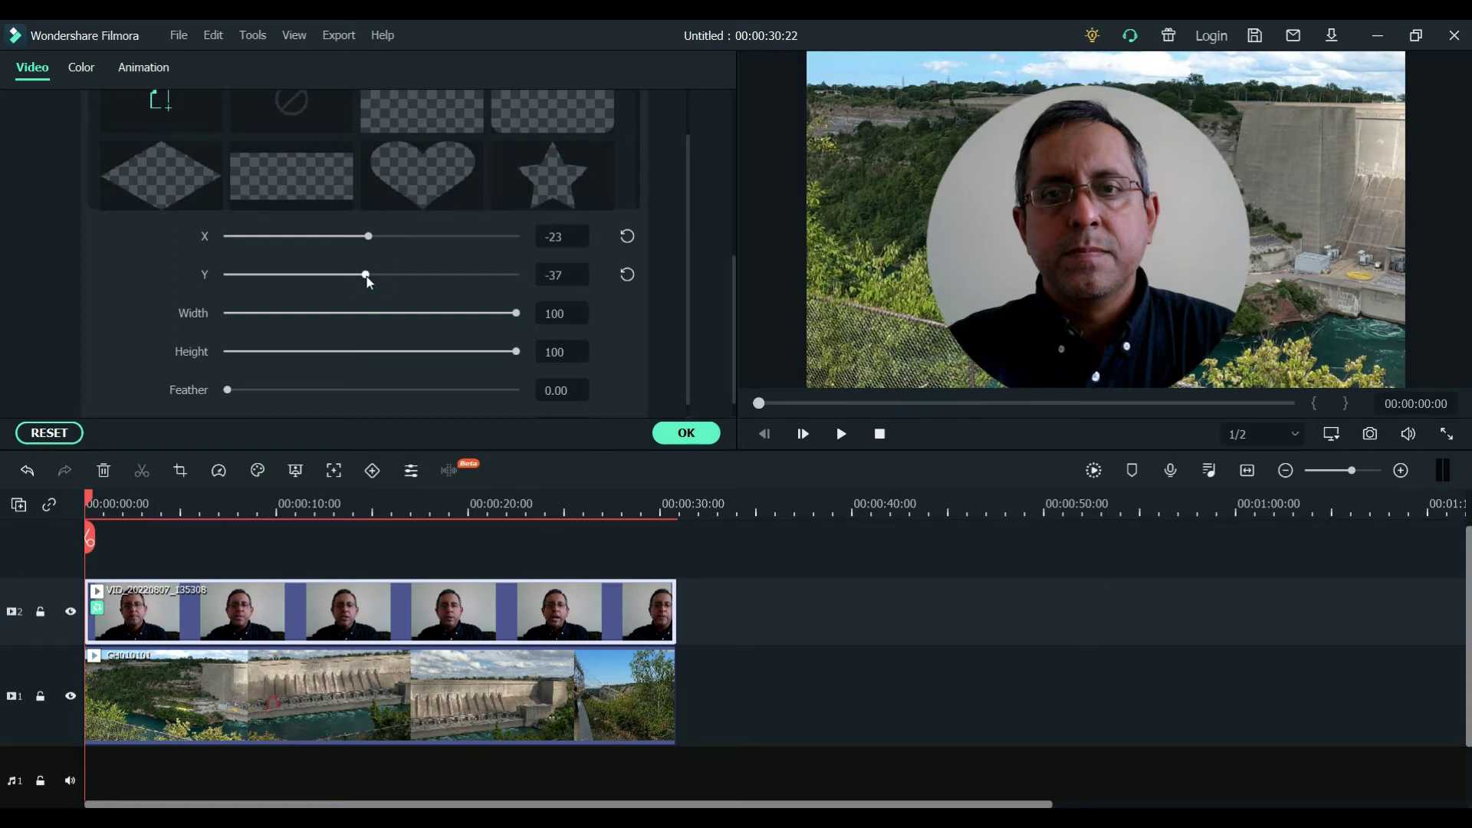
pyautogui.moveTo(369, 281); pyautogui.dragTo(371, 280)
pyautogui.moveTo(518, 316); pyautogui.dragTo(483, 314)
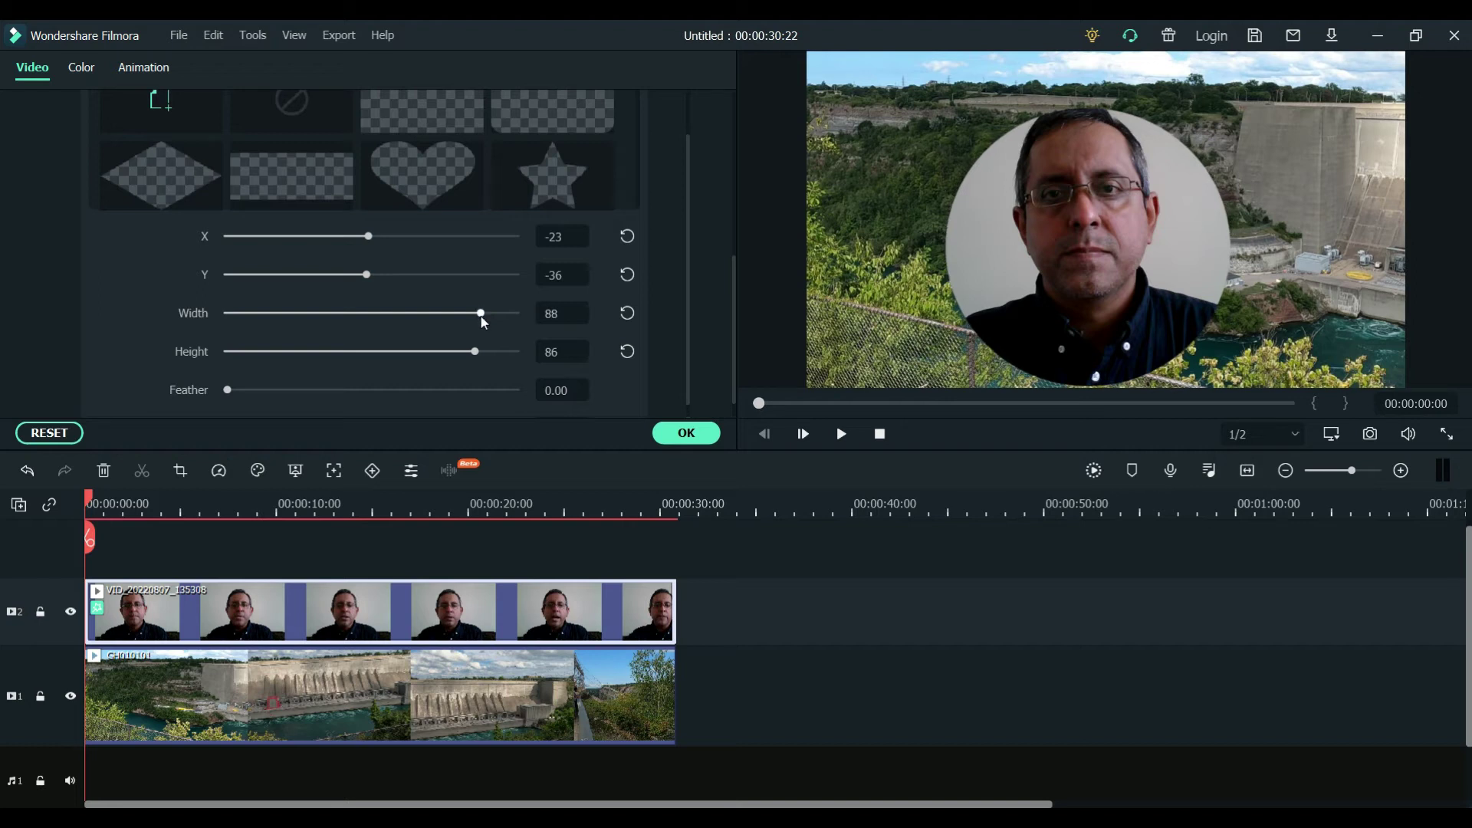
pyautogui.click(368, 275)
pyautogui.moveTo(373, 276); pyautogui.dragTo(373, 279)
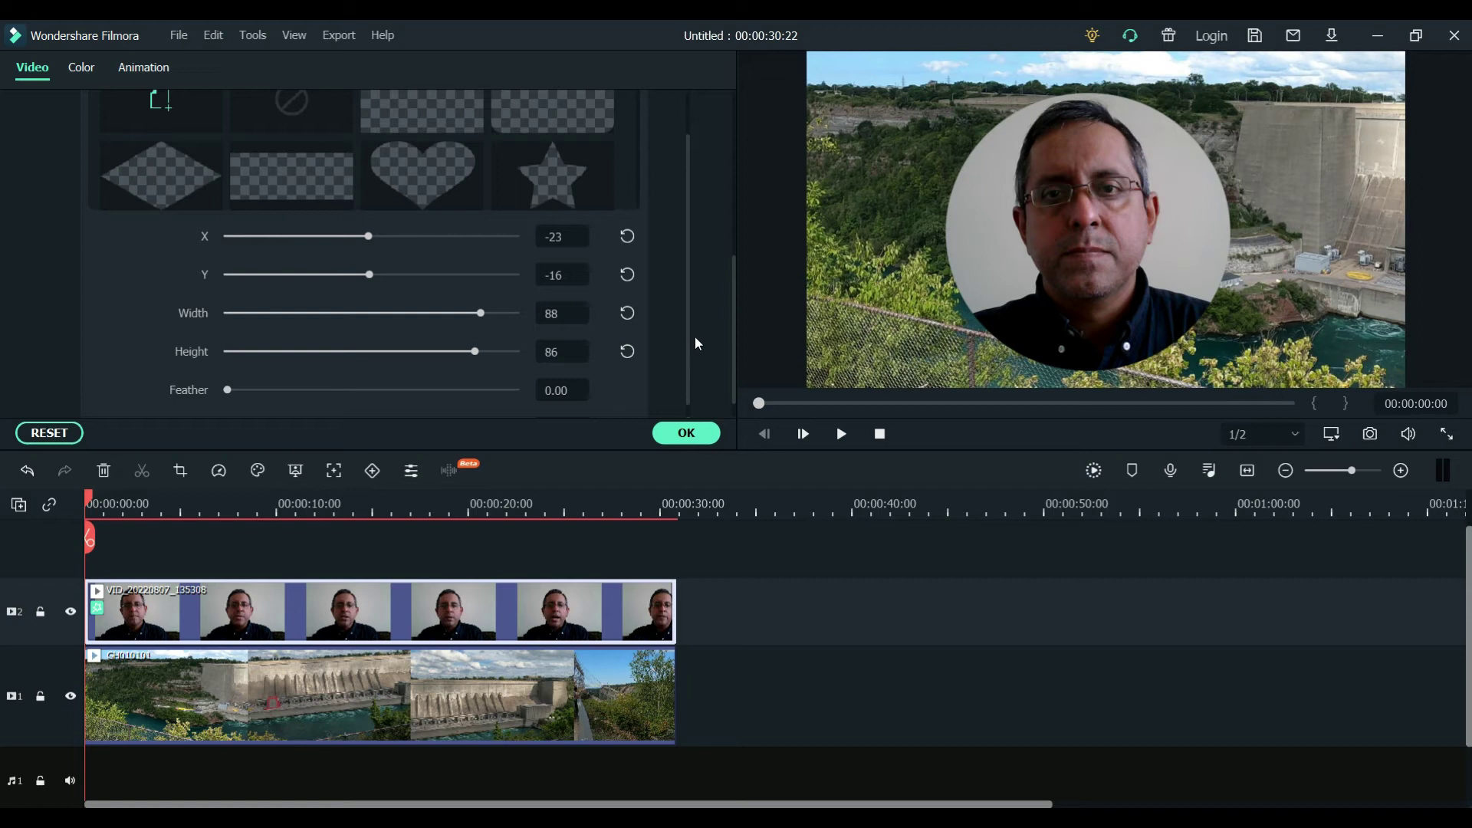
pyautogui.scroll(2, 695, 342)
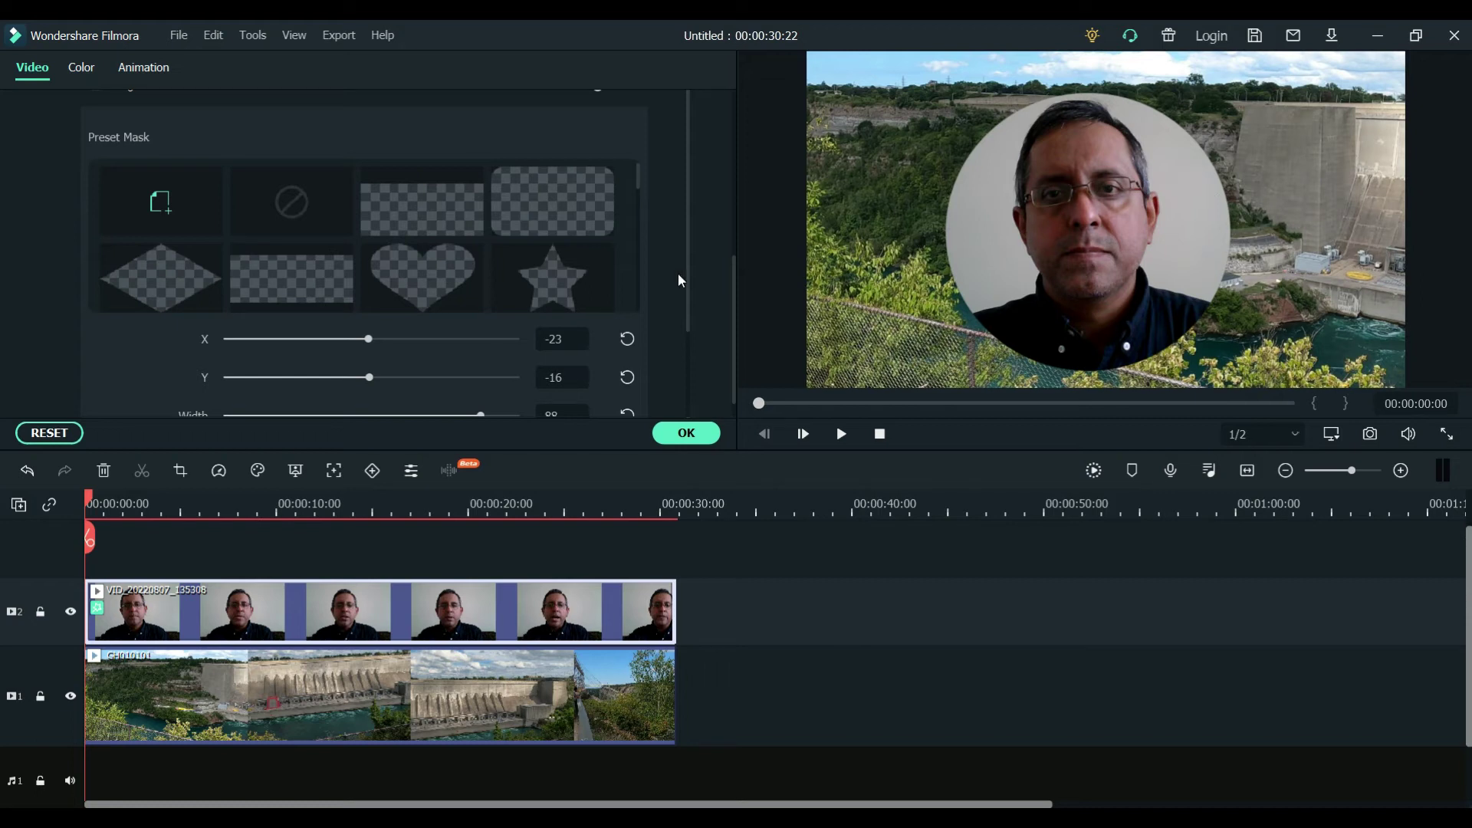
pyautogui.moveTo(689, 270); pyautogui.dragTo(697, 407)
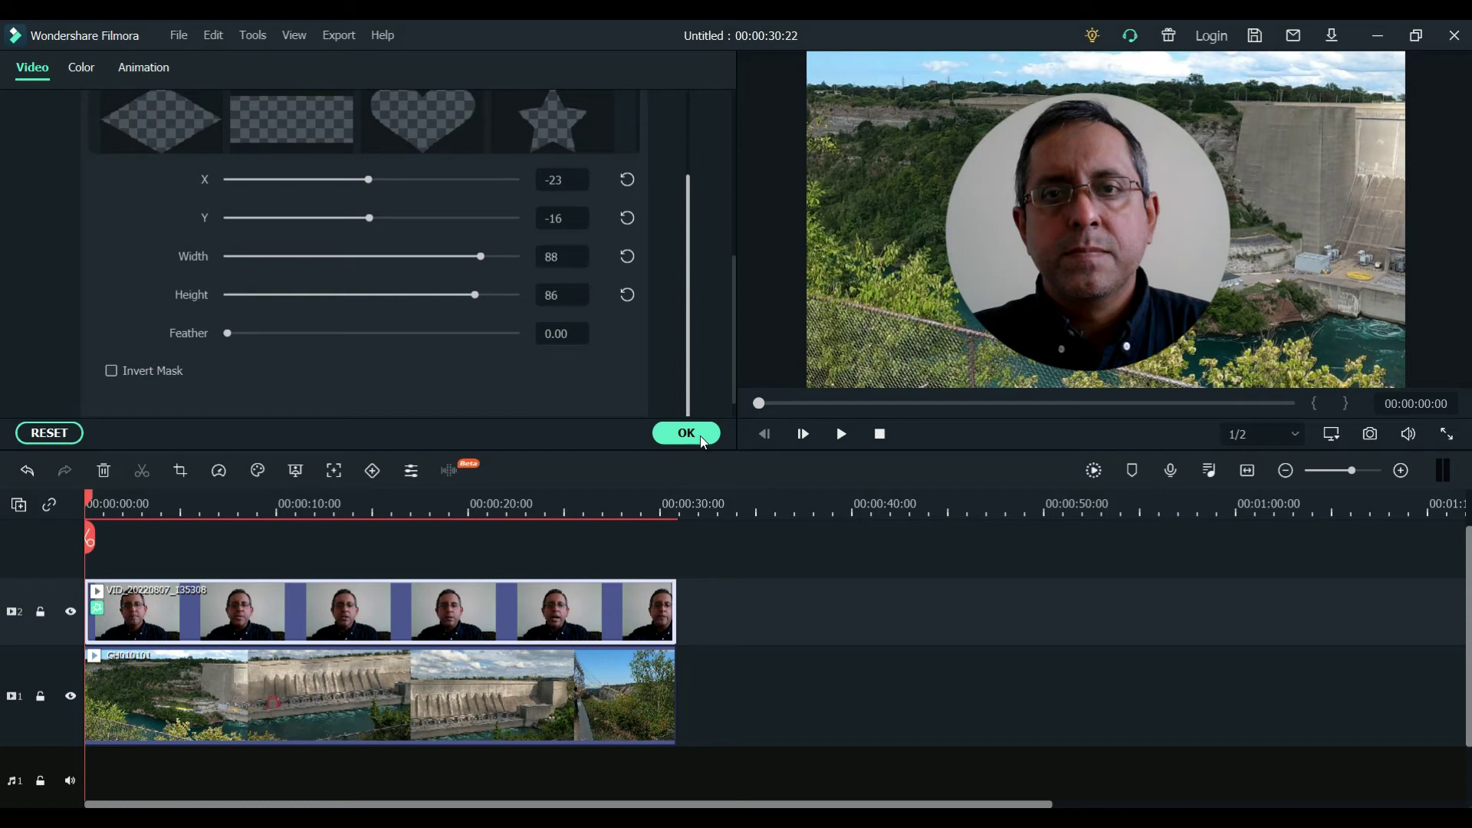
# Confirm the circular mask settings with OK
pyautogui.click(701, 436)
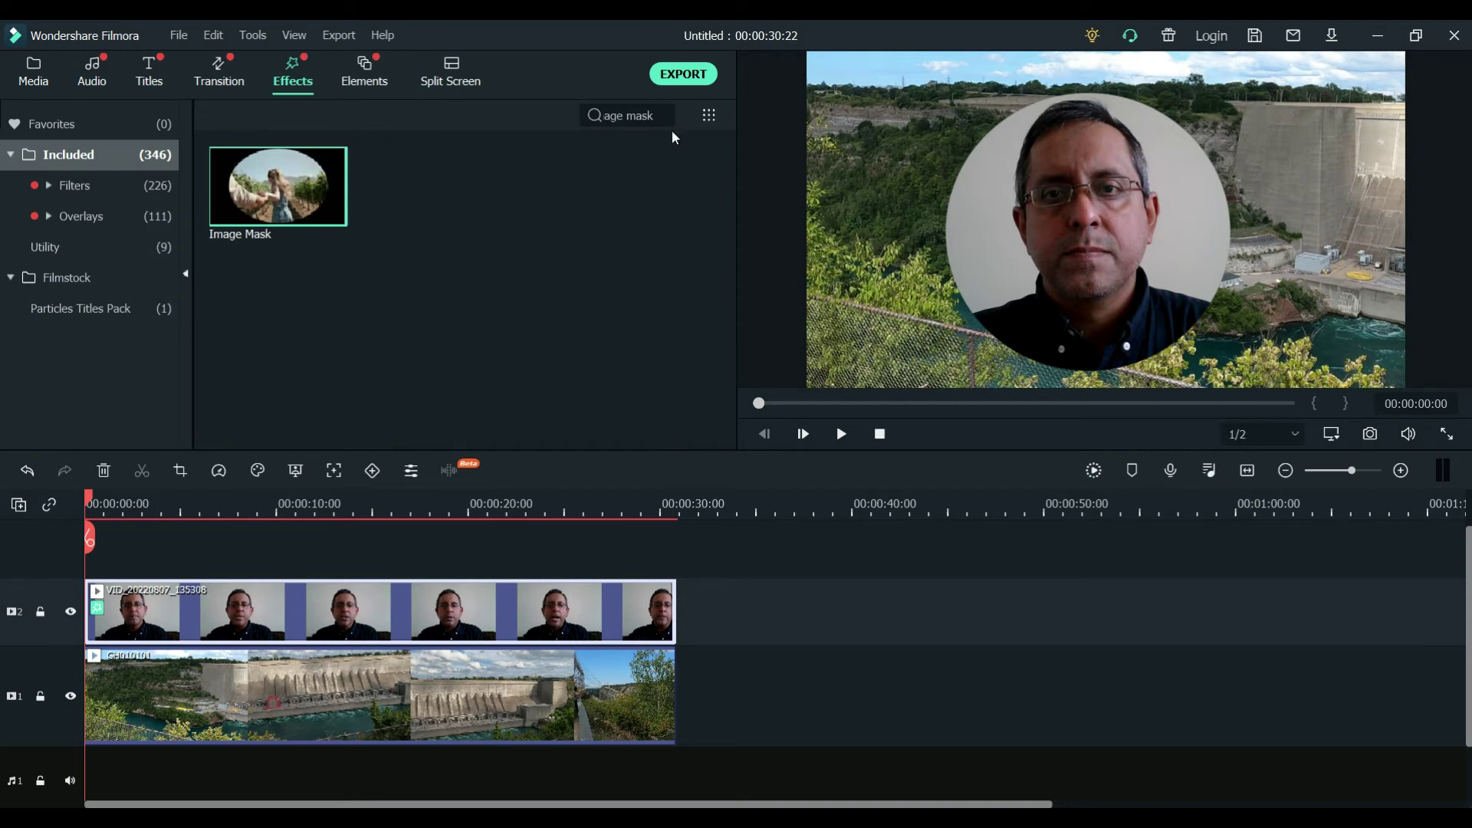
pyautogui.scroll(-5, 678, 264)
pyautogui.scroll(-5, 679, 265)
pyautogui.scroll(5, 685, 269)
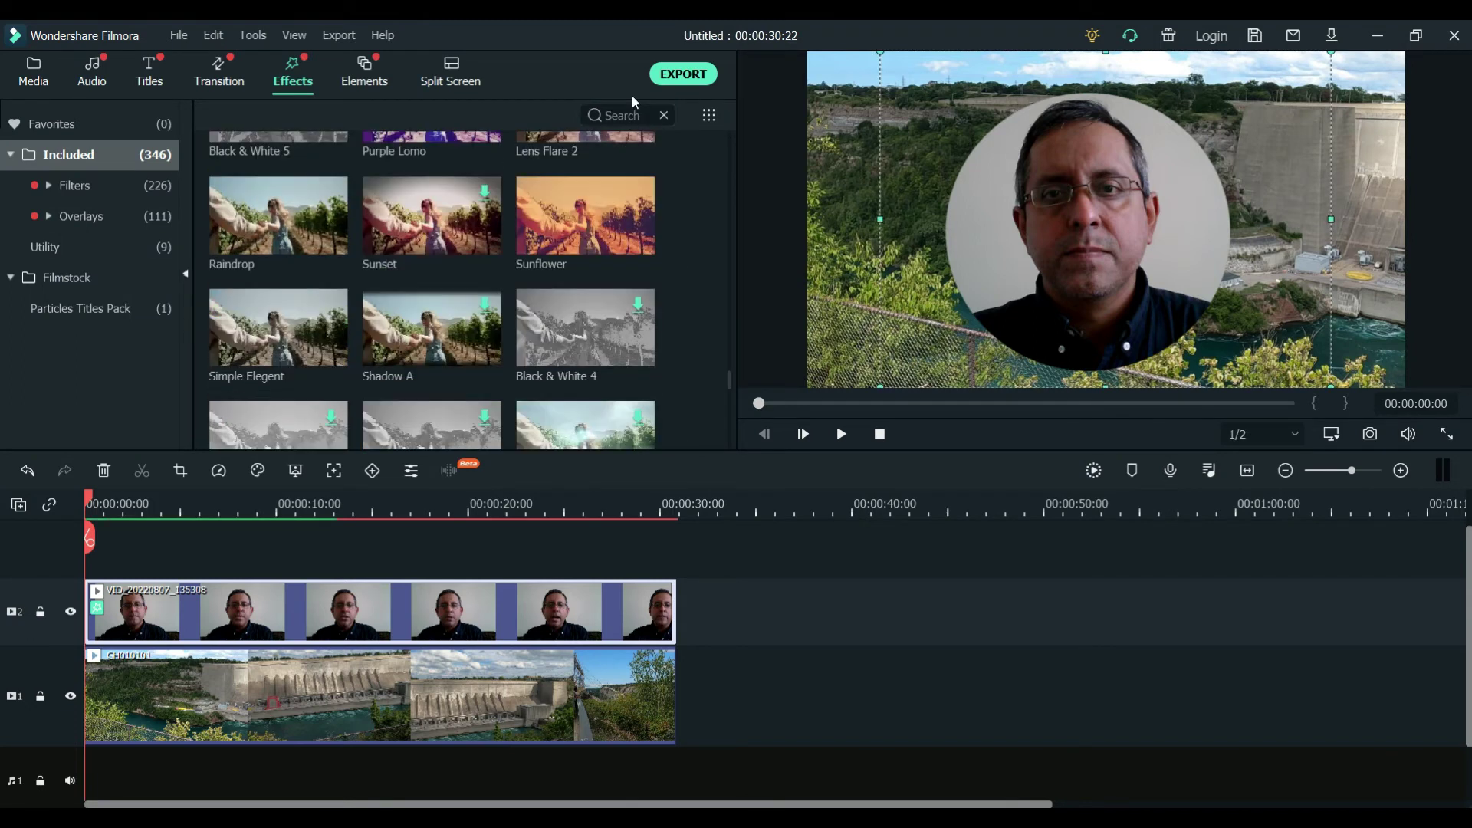
# Search effects for 'border' and apply Border to the webcam clip on track 2
pyautogui.click(633, 114)
pyautogui.write('border')
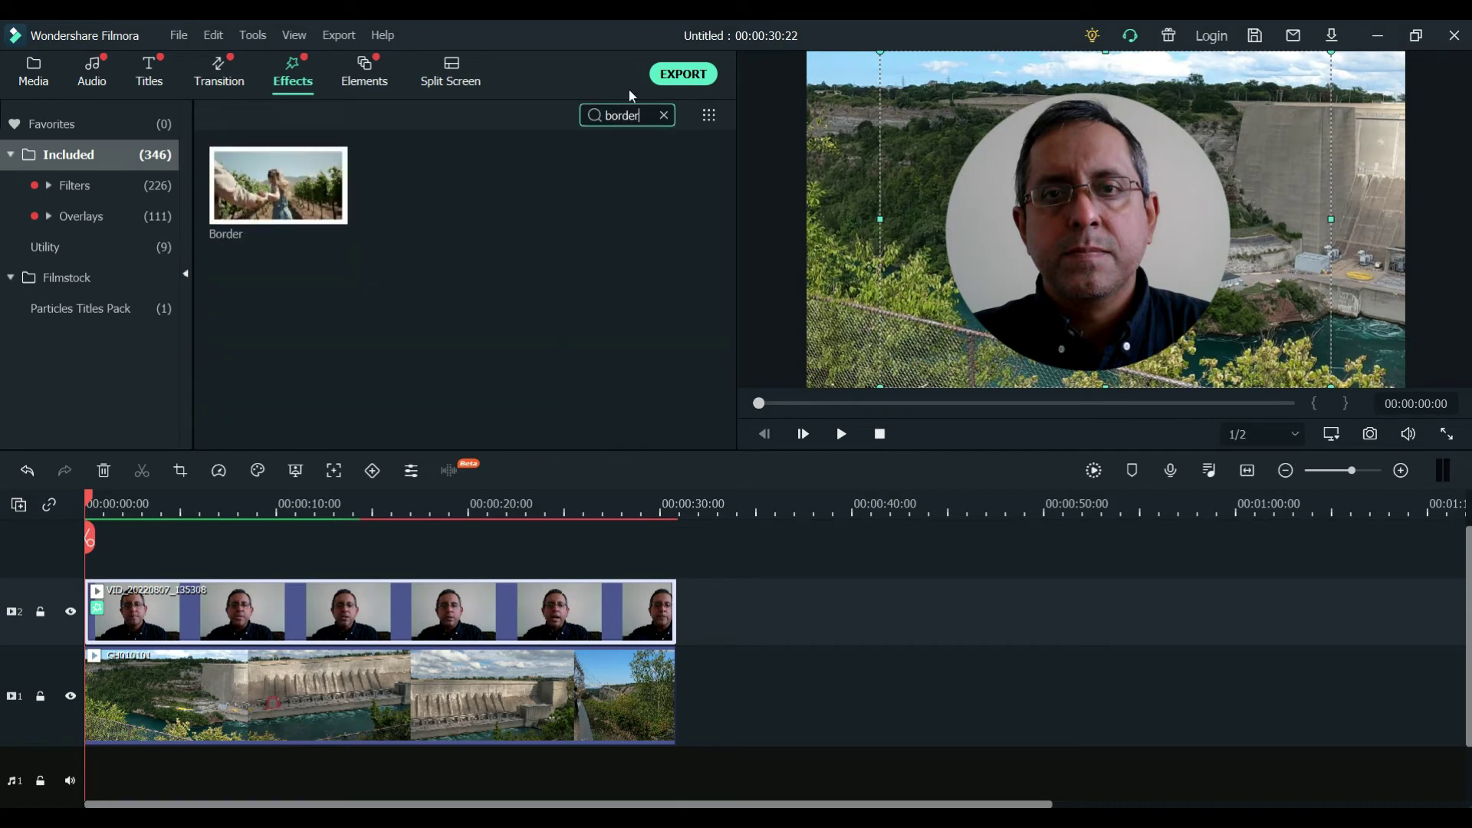
pyautogui.moveTo(290, 204)
pyautogui.moveTo(289, 204); pyautogui.dragTo(337, 606)
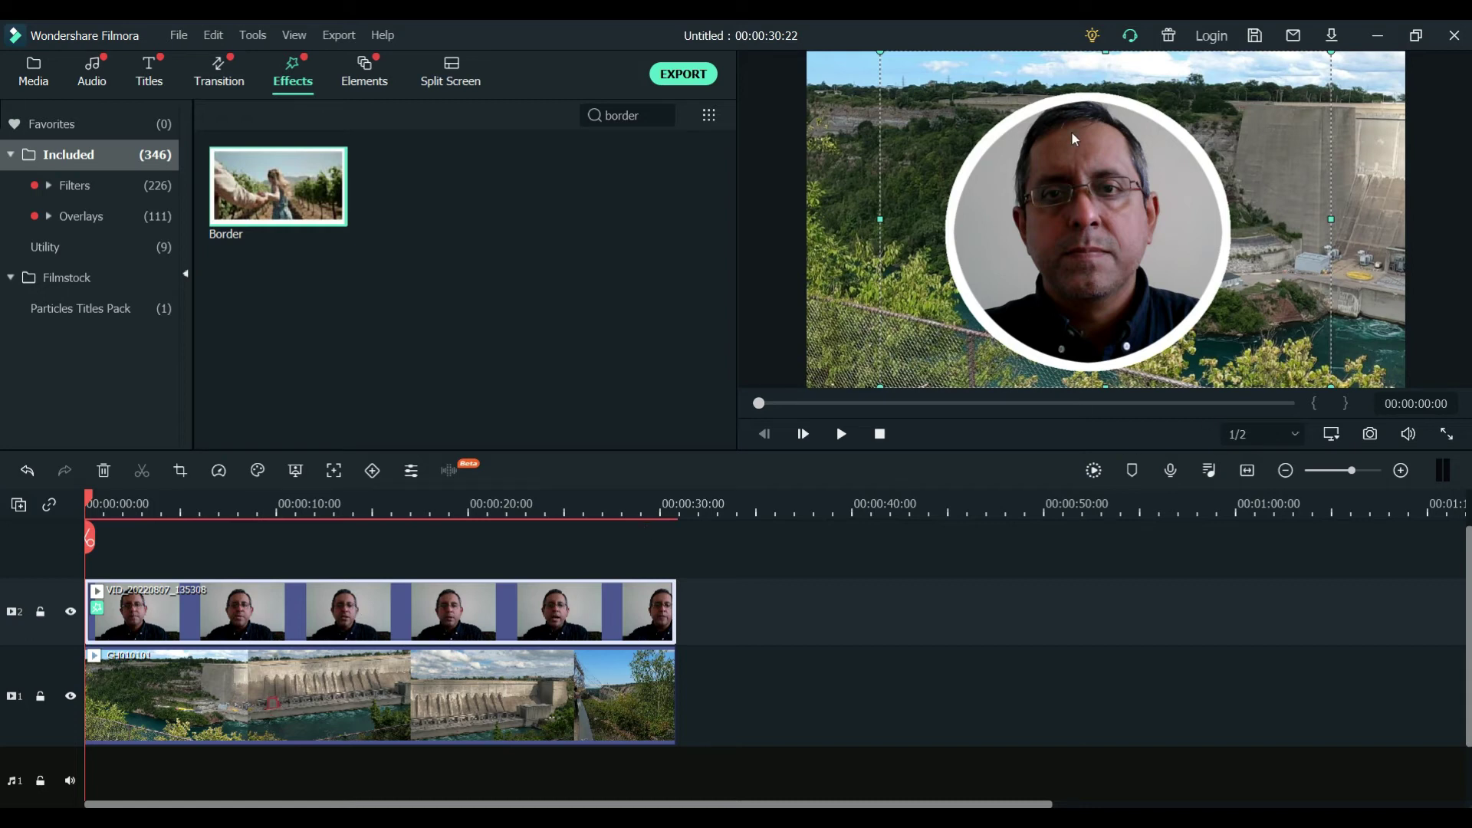
# Expand the webcam clip's Border section: white colours, Size 3, Blur 0, Opacity 100
pyautogui.doubleClick(972, 299)
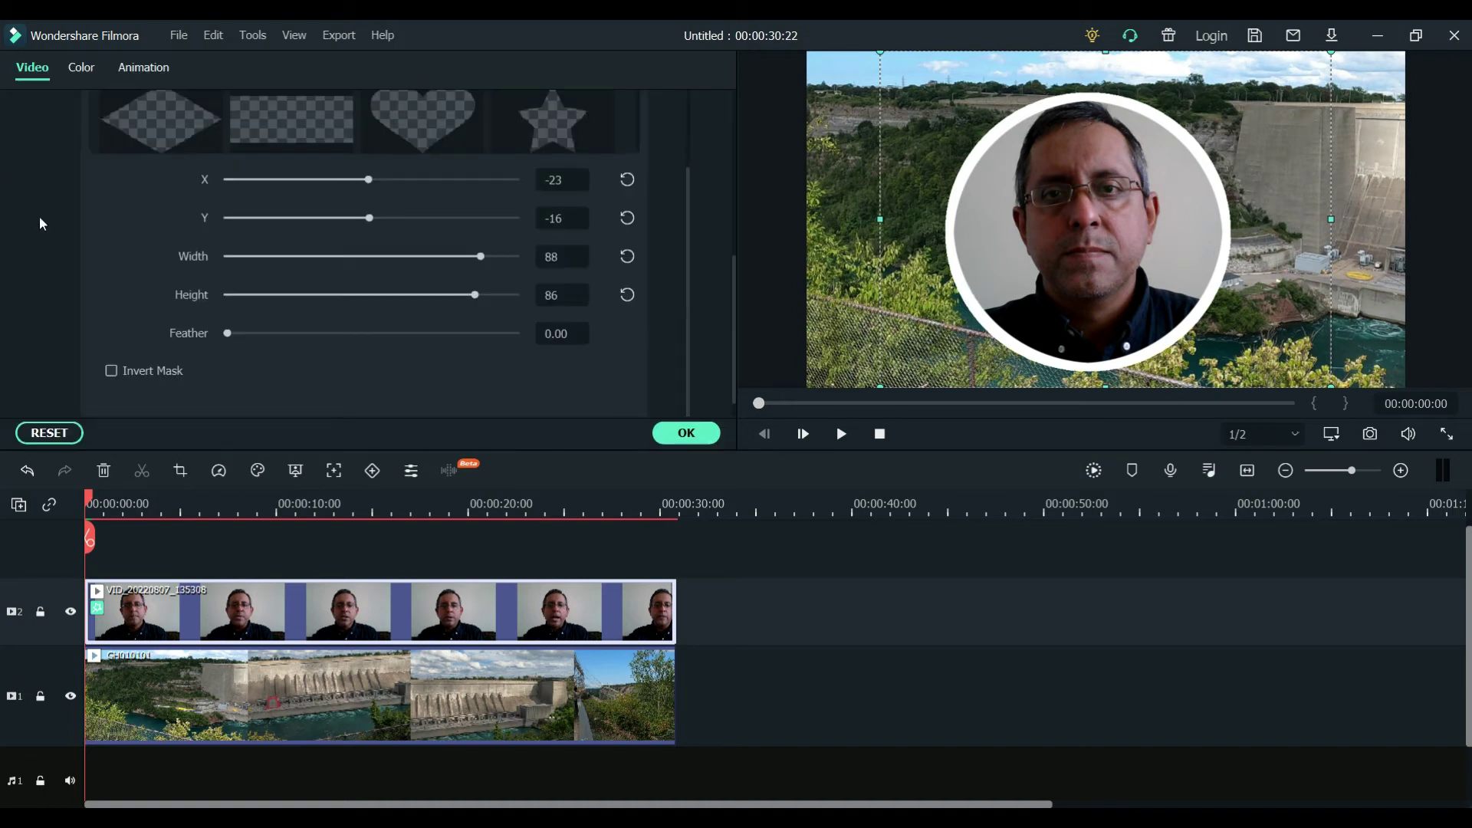
pyautogui.scroll(3, 42, 224)
pyautogui.click(26, 238)
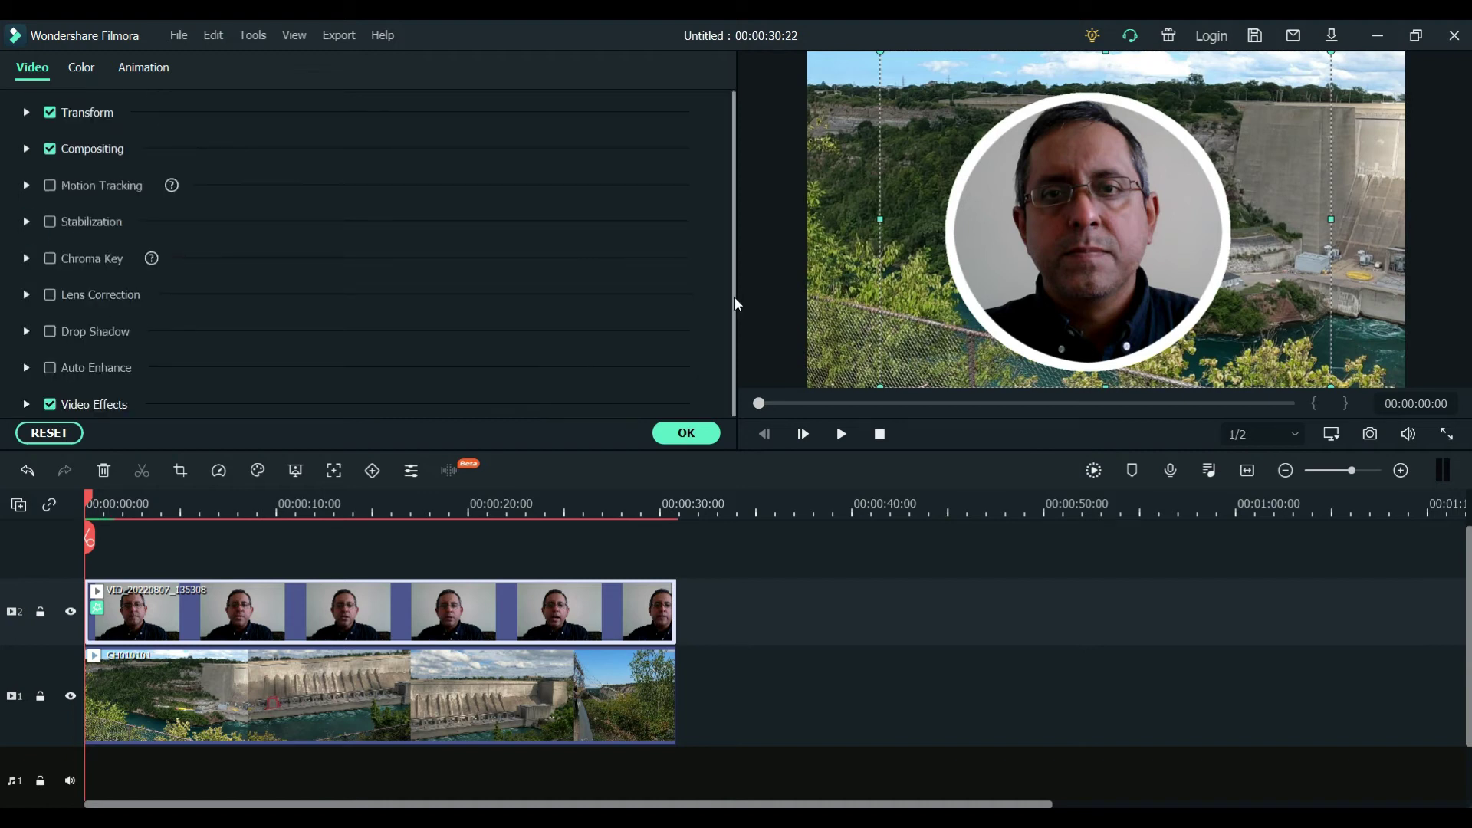
pyautogui.click(26, 404)
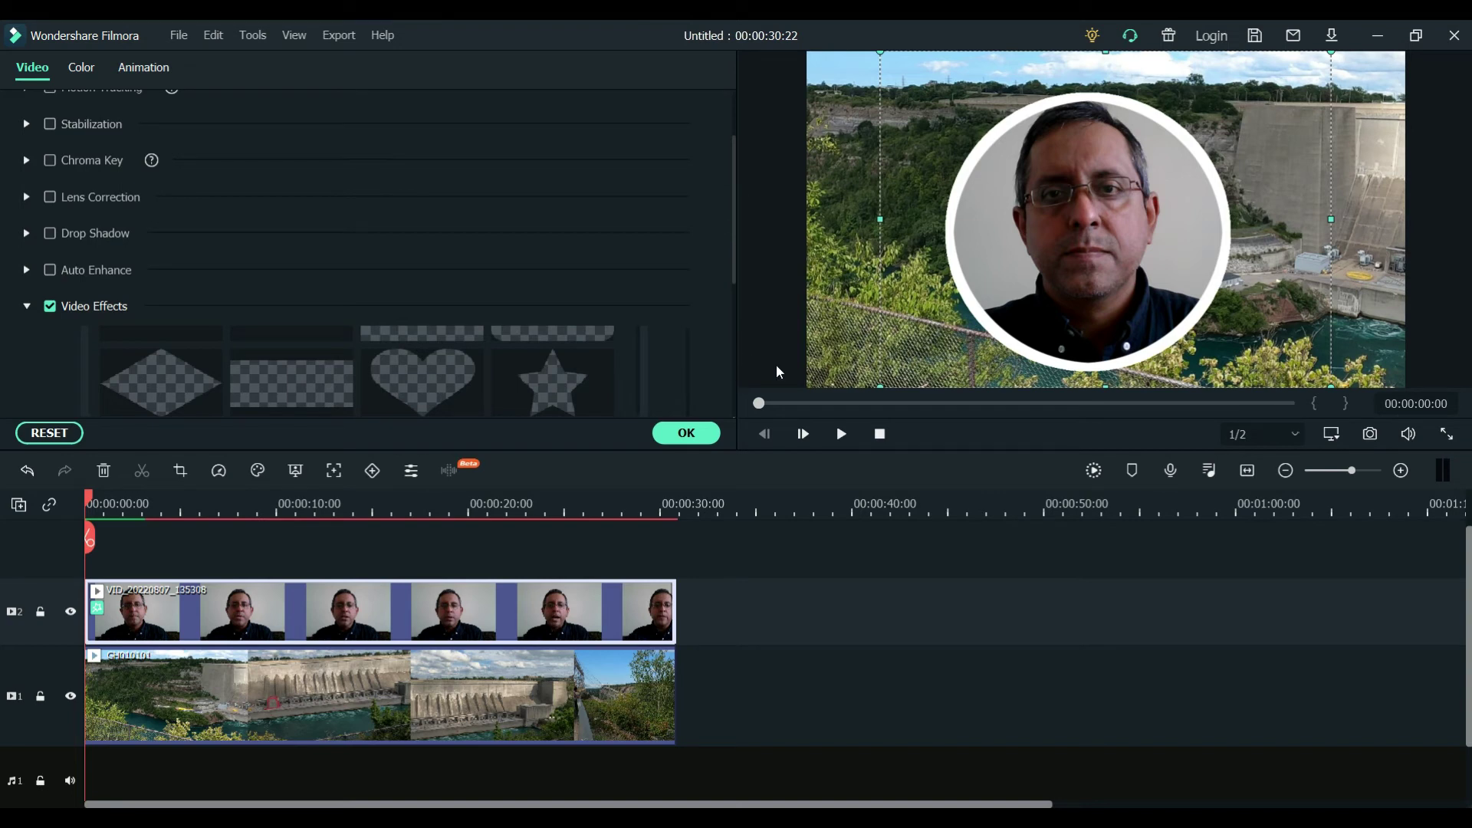
pyautogui.scroll(1, 737, 332)
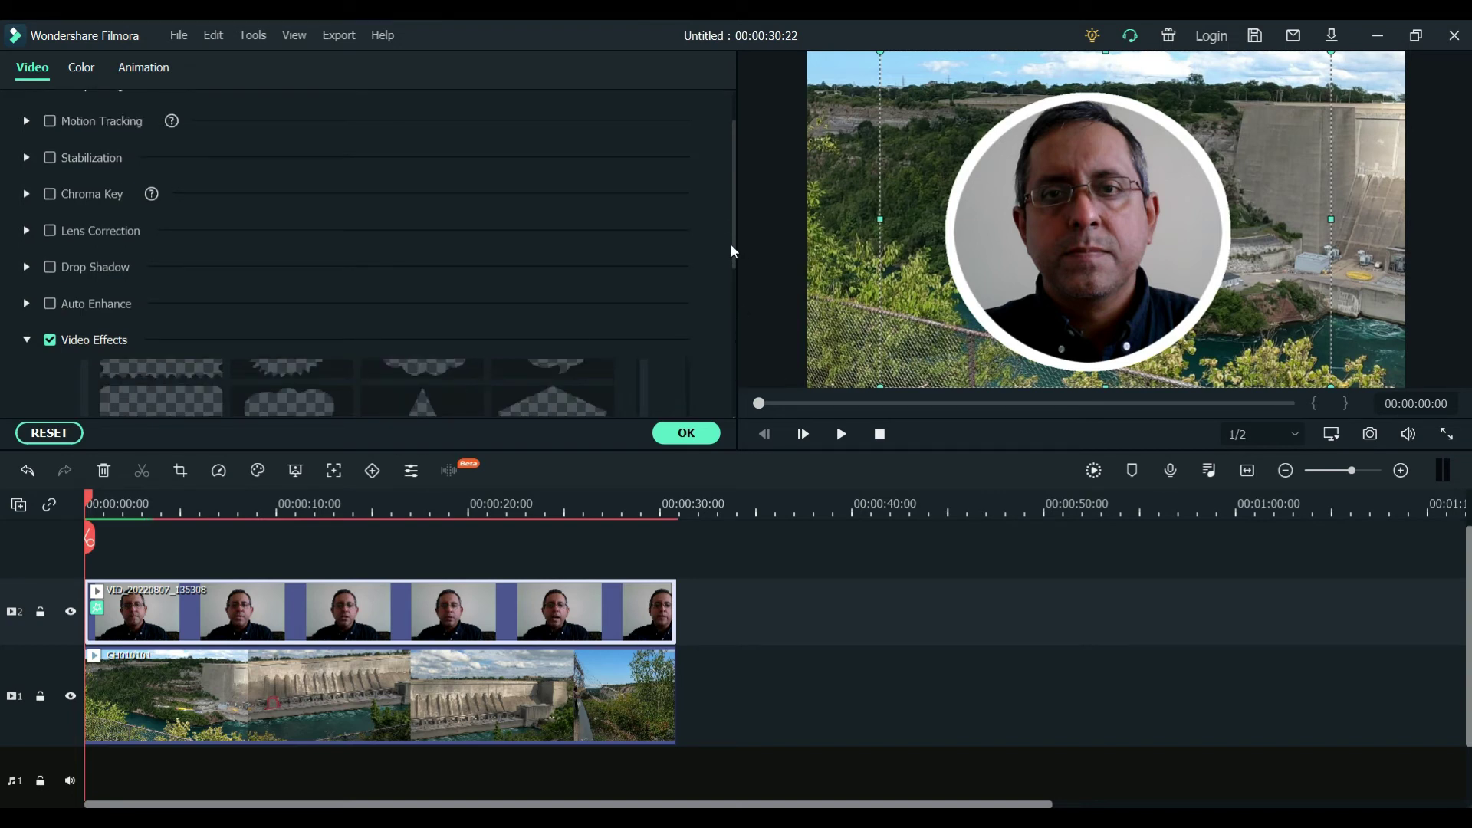
pyautogui.moveTo(735, 247); pyautogui.dragTo(733, 439)
pyautogui.scroll(2, 734, 412)
pyautogui.scroll(-2, 735, 413)
pyautogui.scroll(-1, 688, 389)
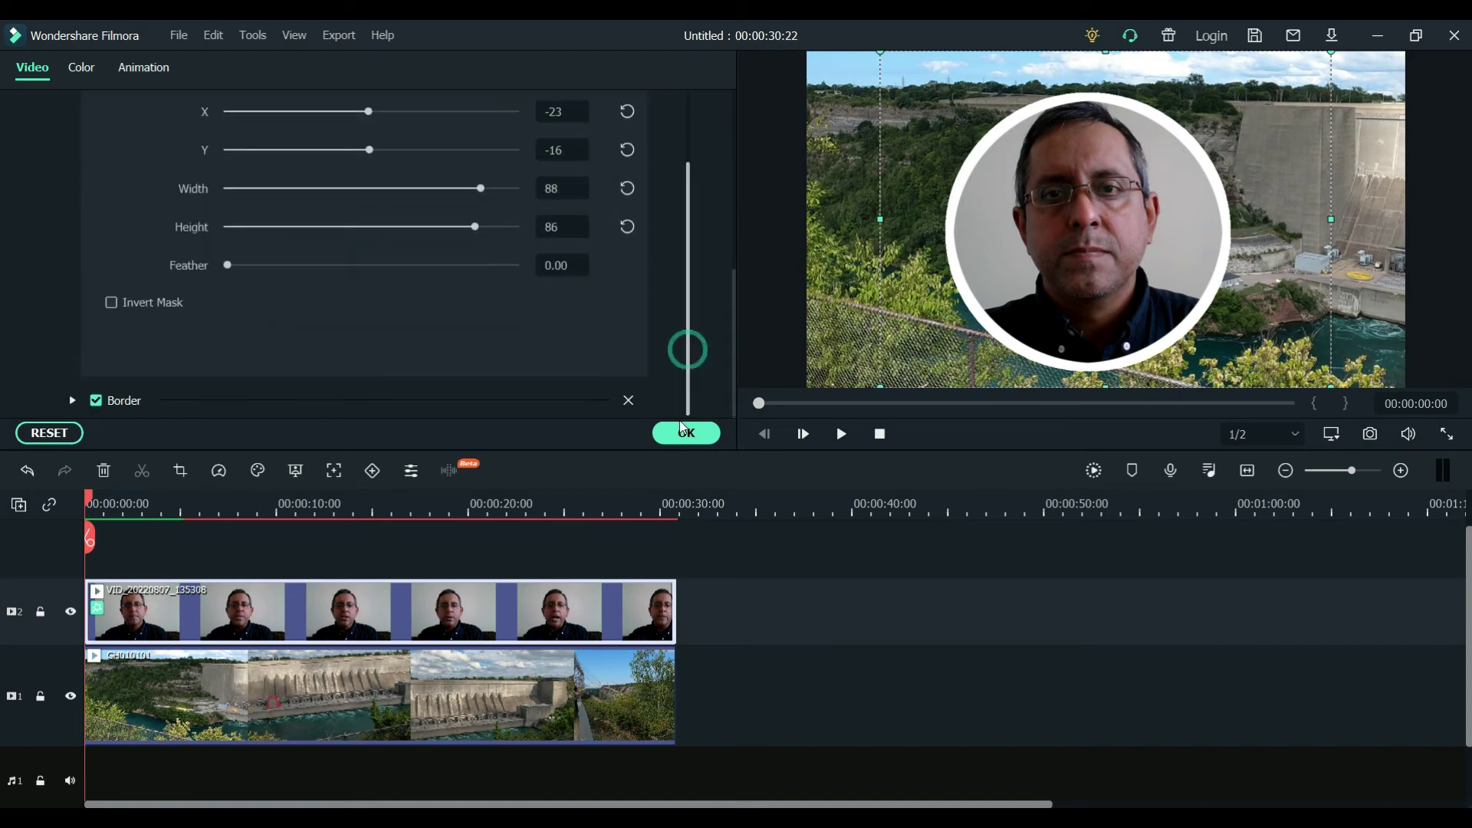
pyautogui.click(72, 404)
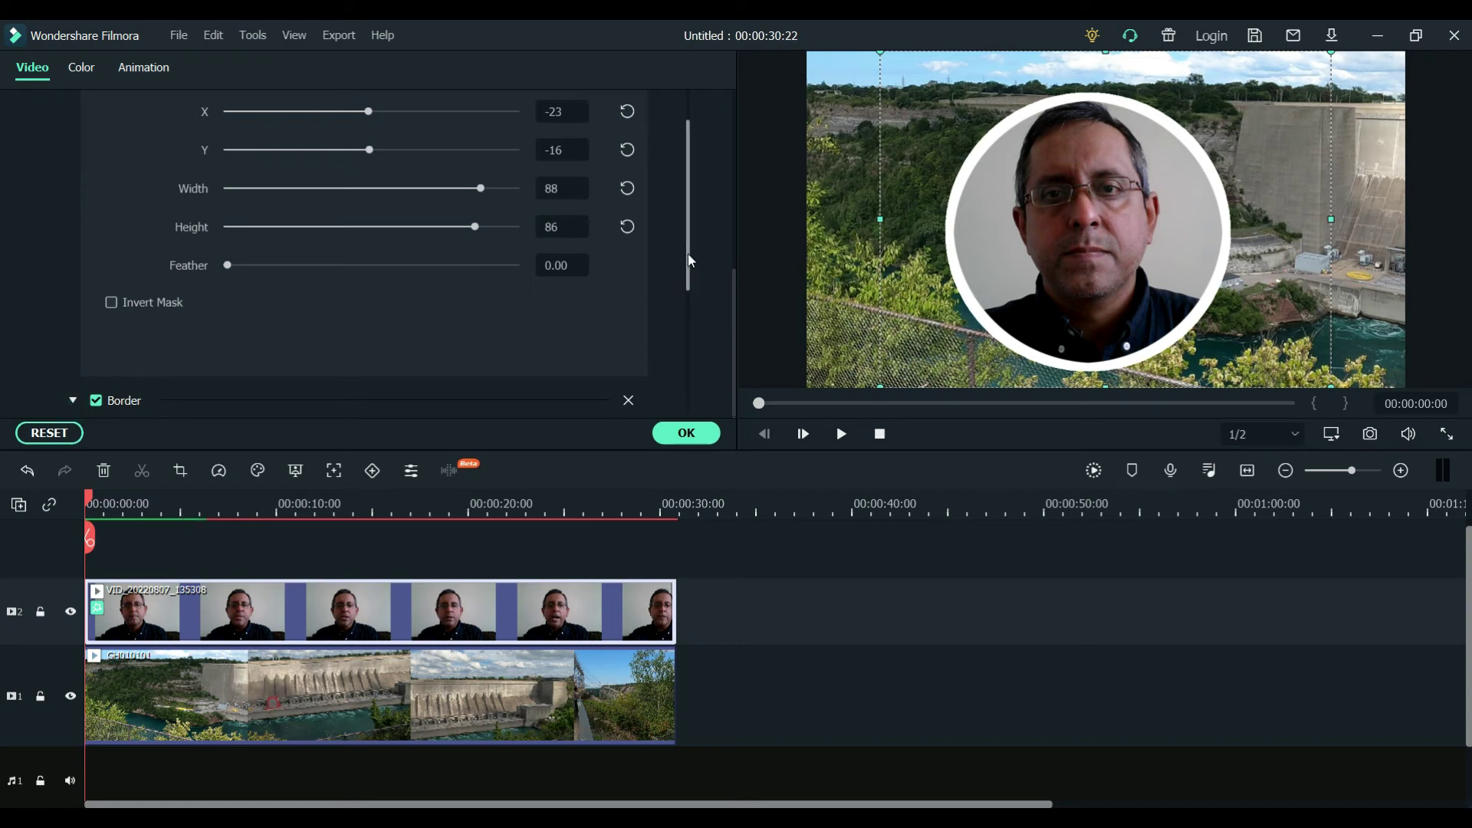
pyautogui.moveTo(689, 274); pyautogui.dragTo(690, 393)
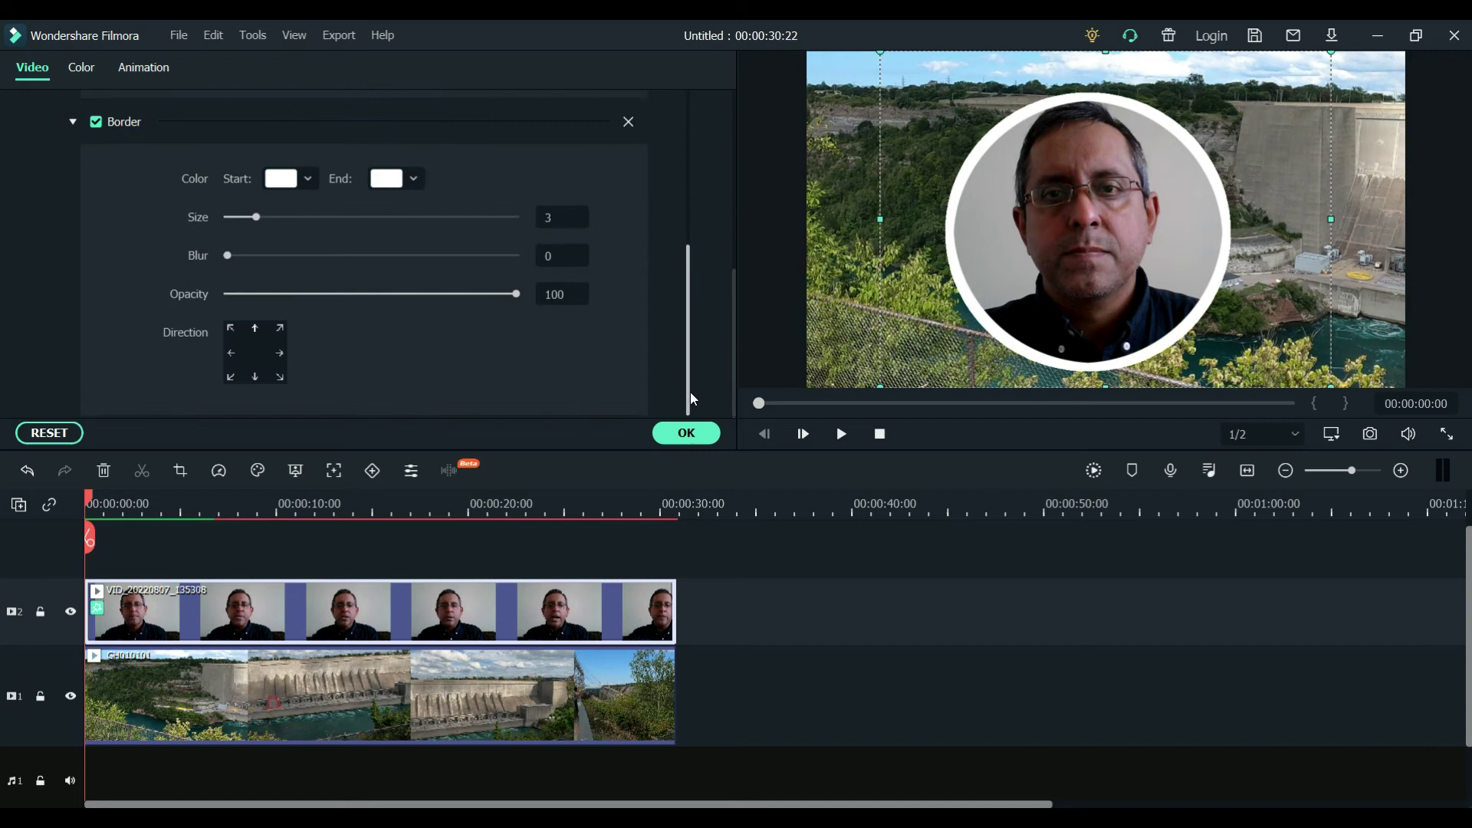
# Set both the border's start and end colours to crimson
pyautogui.click(289, 184)
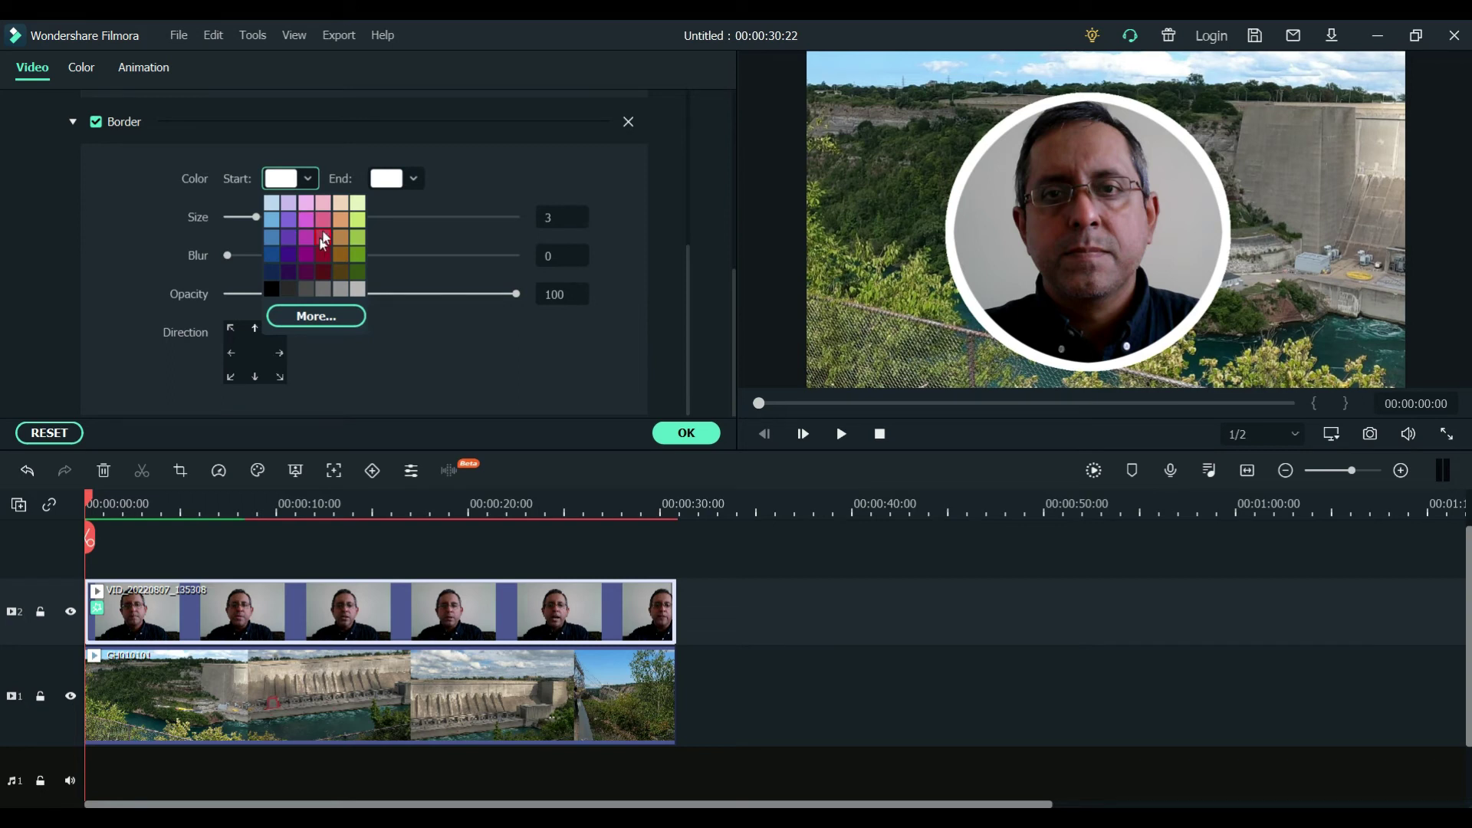
pyautogui.click(391, 181)
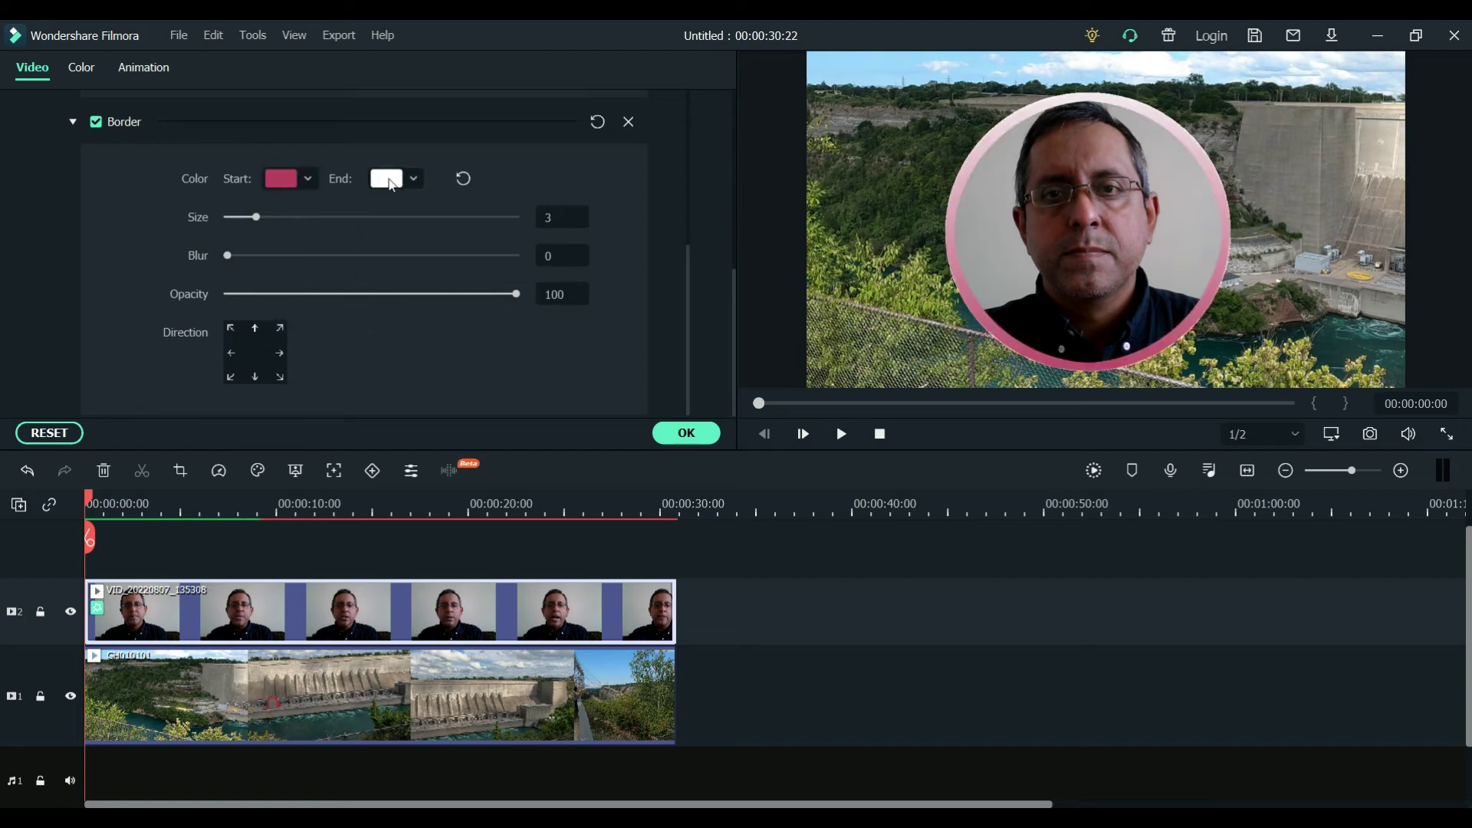
pyautogui.click(390, 181)
pyautogui.click(414, 180)
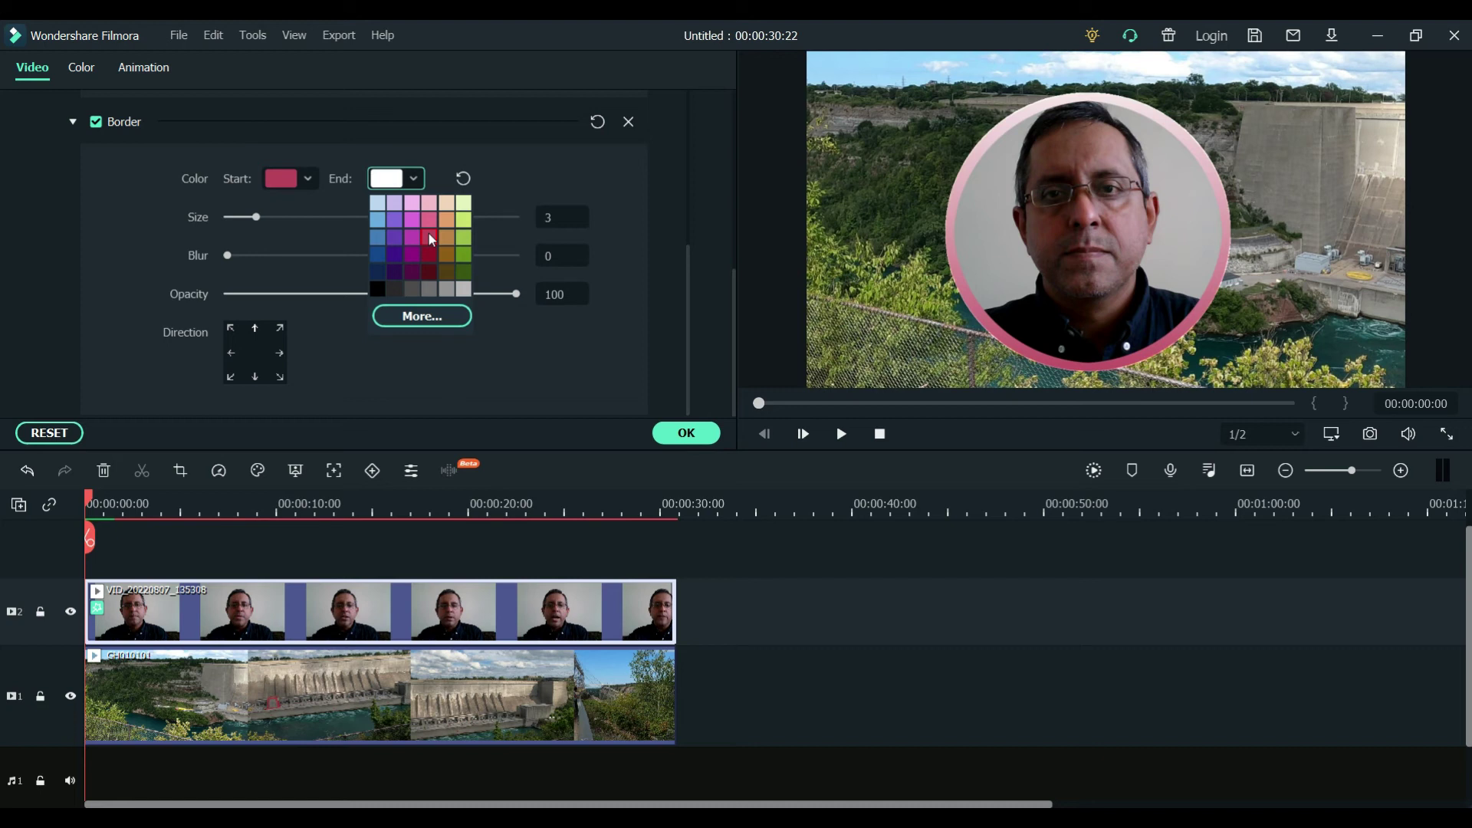
pyautogui.click(587, 184)
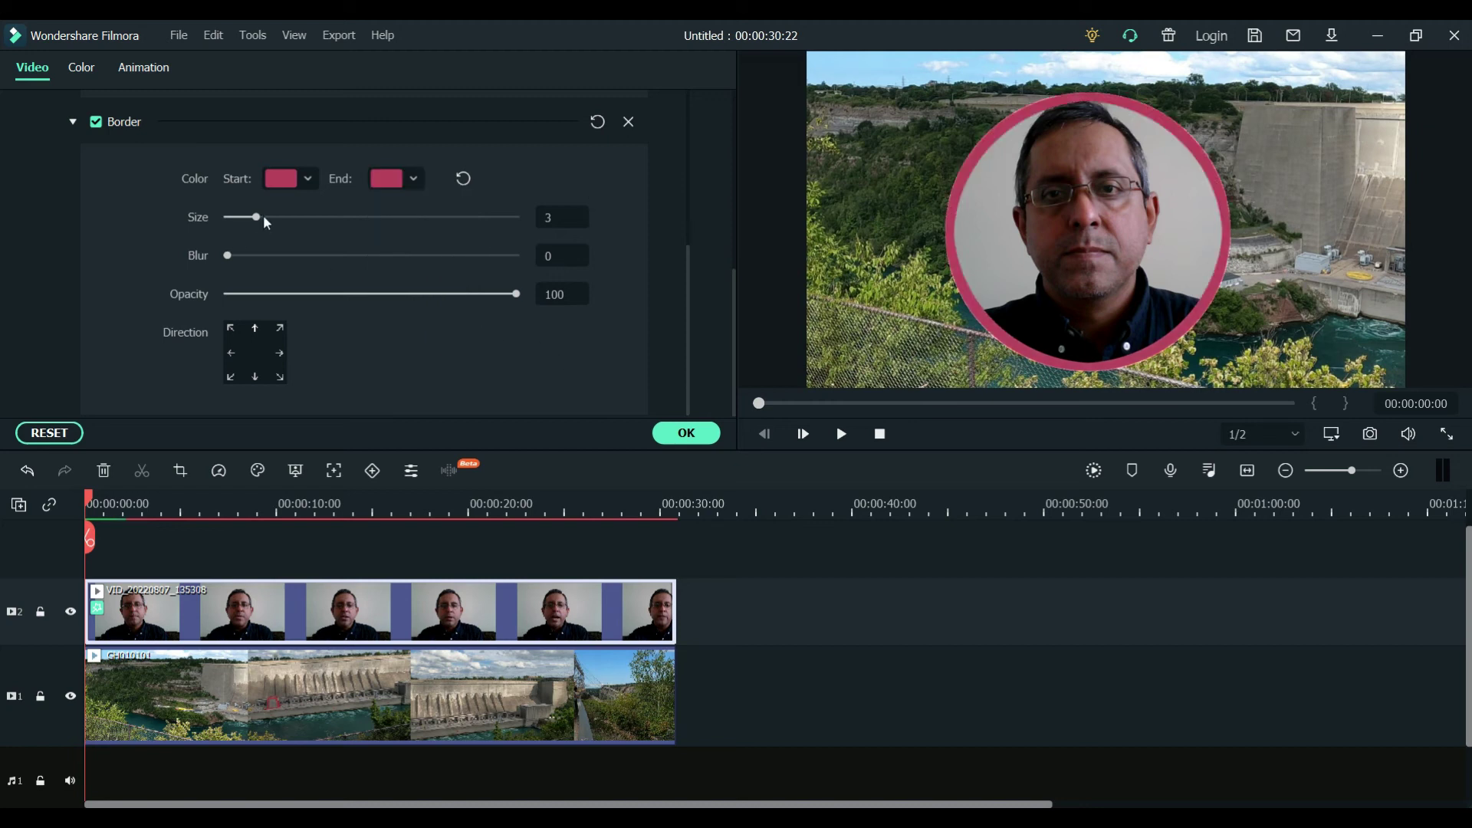
pyautogui.click(551, 217)
# Set the border size to 1 and test the Blur and Opacity sliders
pyautogui.write('1')
pyautogui.click(558, 294)
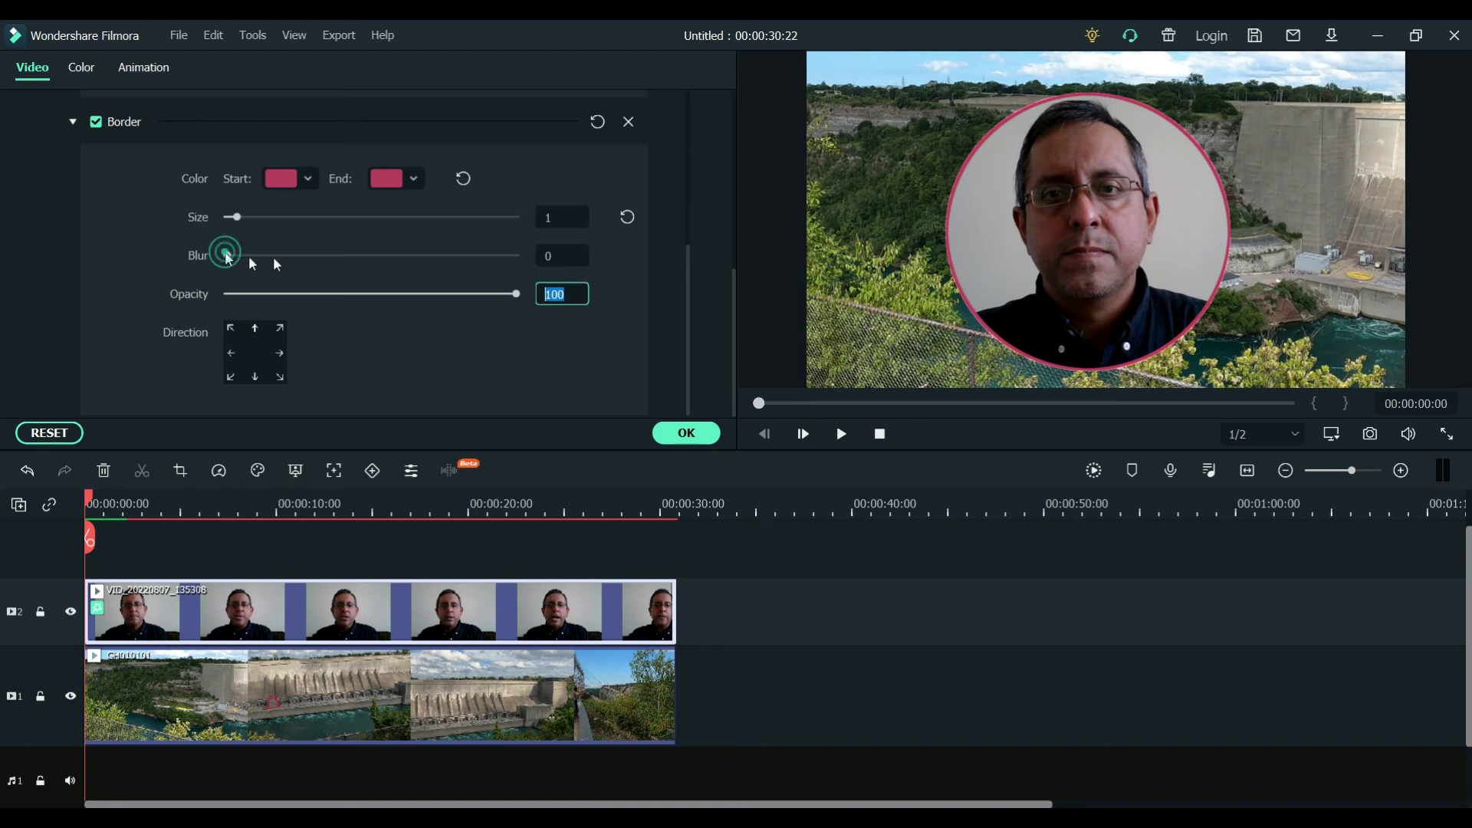
pyautogui.moveTo(385, 259); pyautogui.dragTo(227, 253)
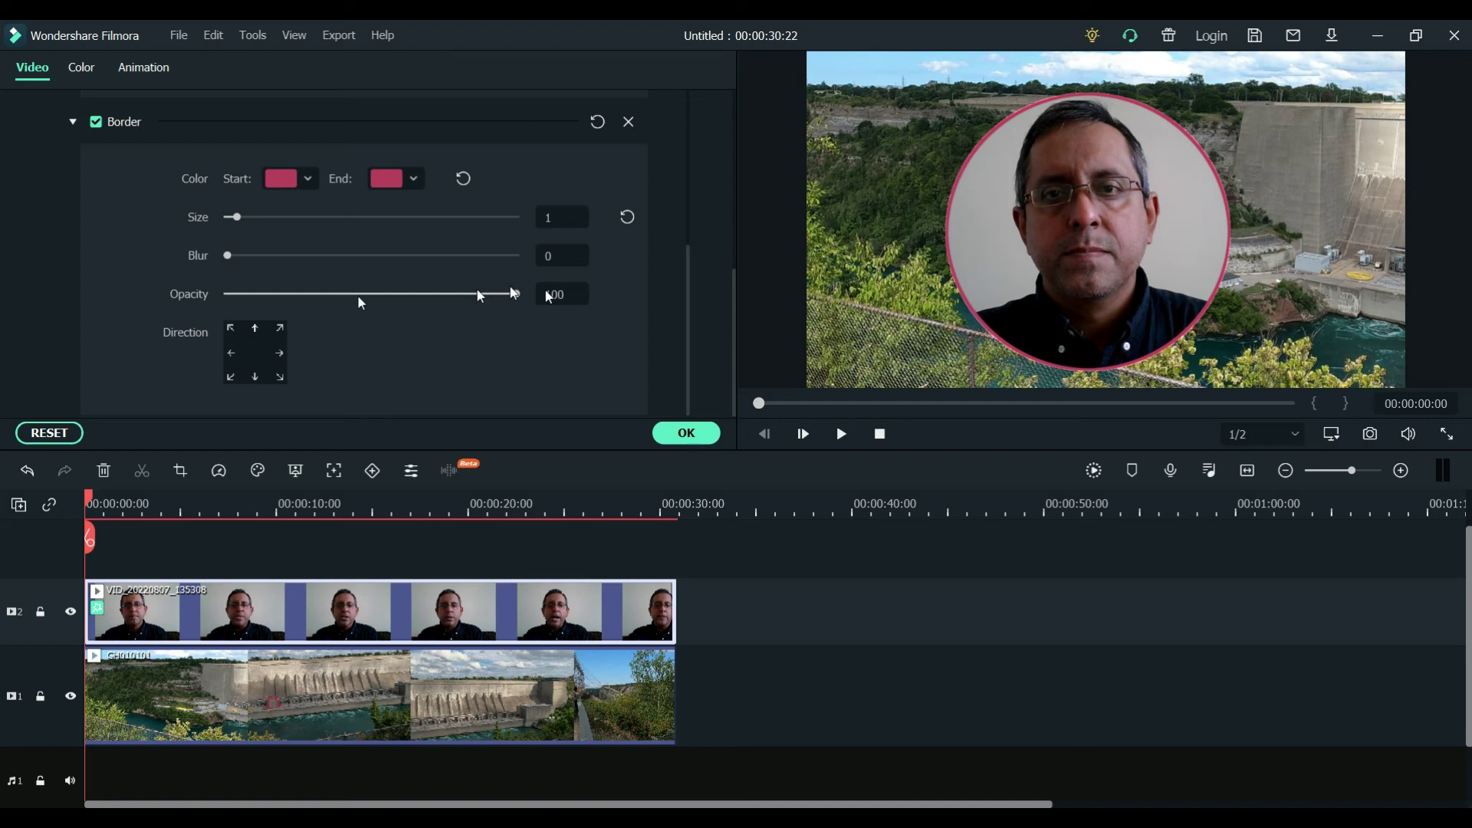
pyautogui.moveTo(363, 297); pyautogui.dragTo(550, 297)
# Apply the border, then shrink the webcam circle and move it to the bottom-right corner
pyautogui.click(697, 435)
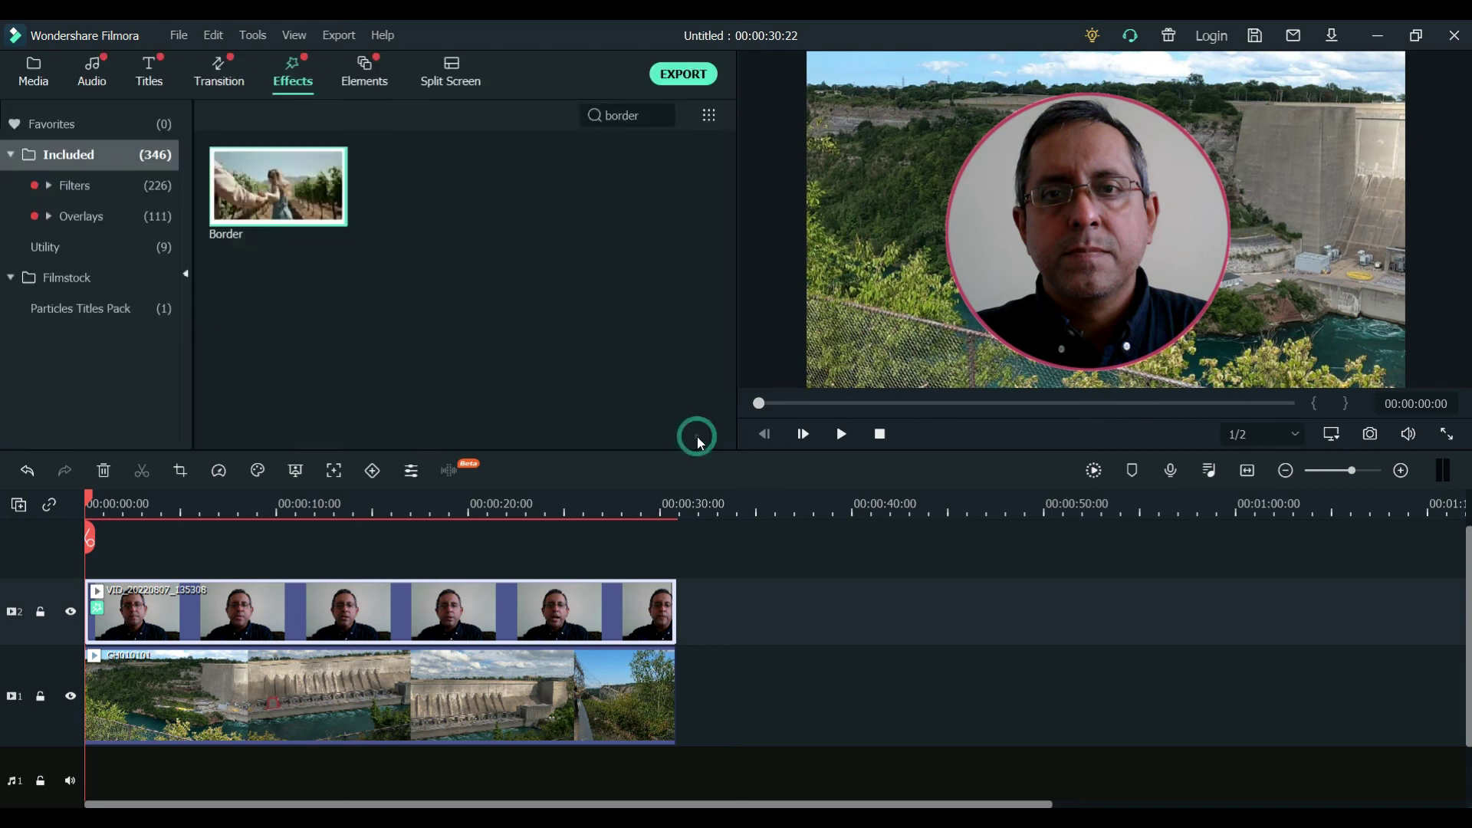
pyautogui.click(32, 70)
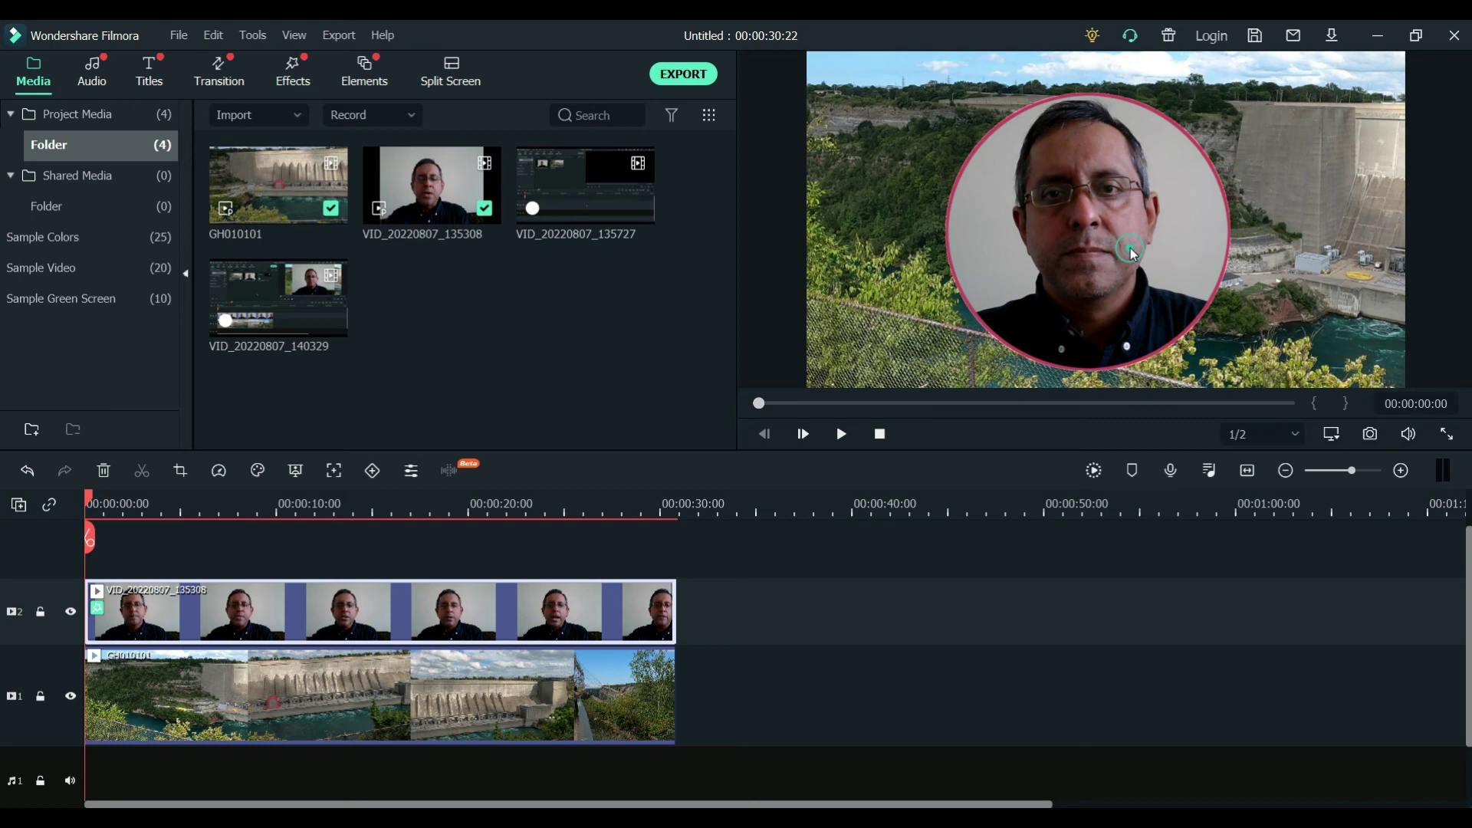
pyautogui.click(1130, 247)
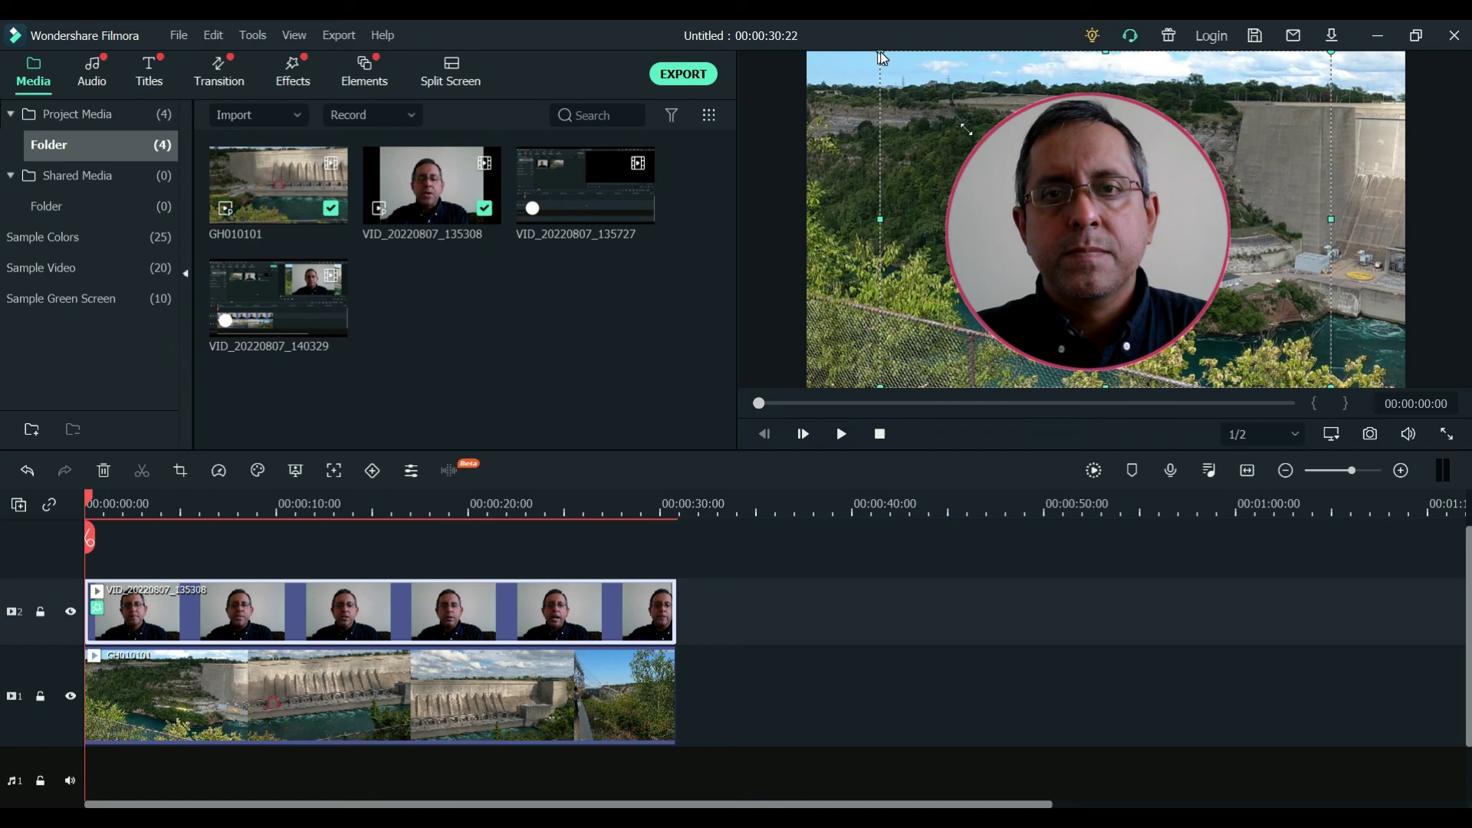
pyautogui.moveTo(883, 58); pyautogui.dragTo(1163, 299)
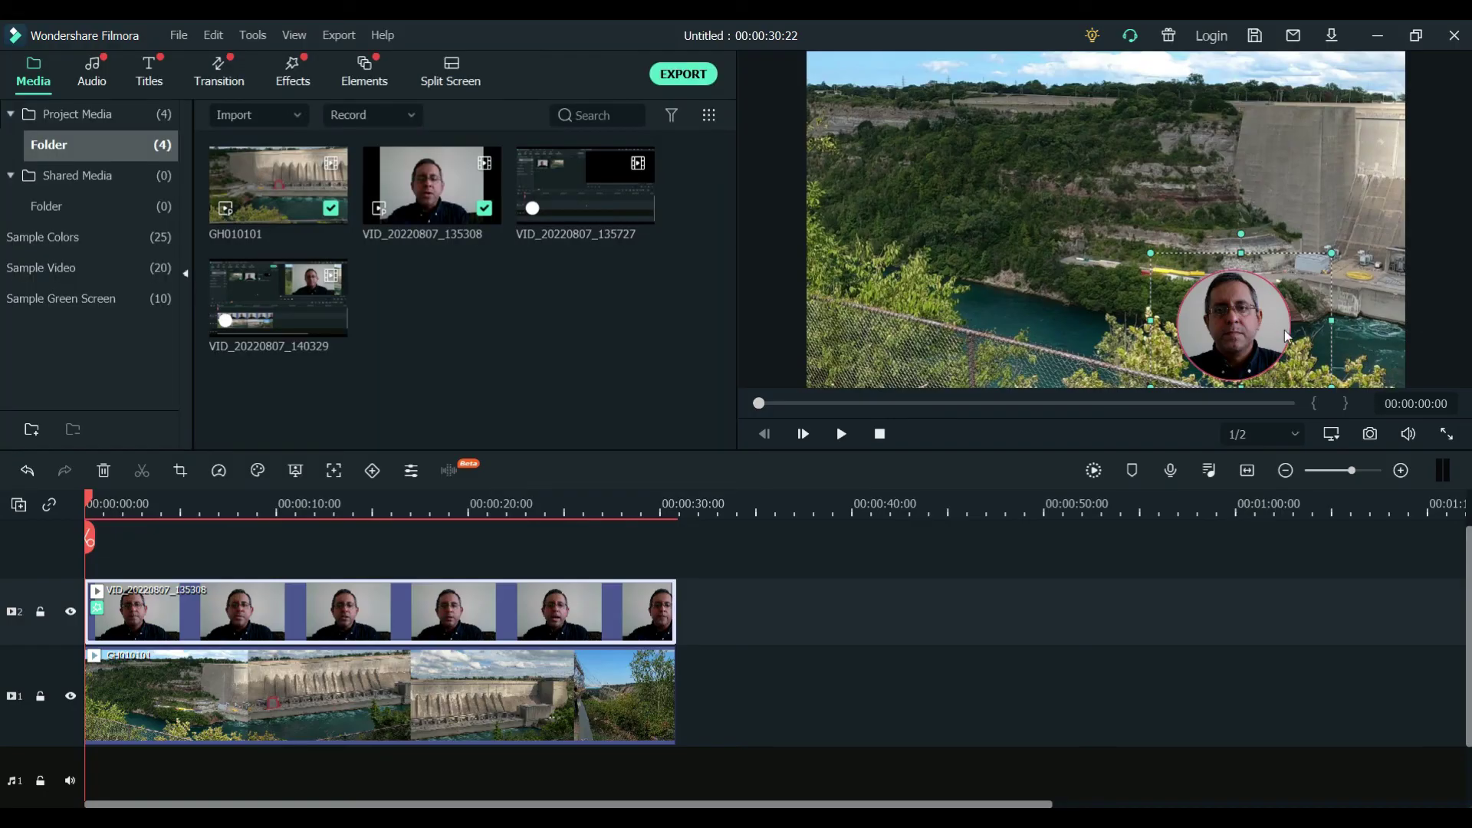
pyautogui.moveTo(1246, 326); pyautogui.dragTo(1338, 329)
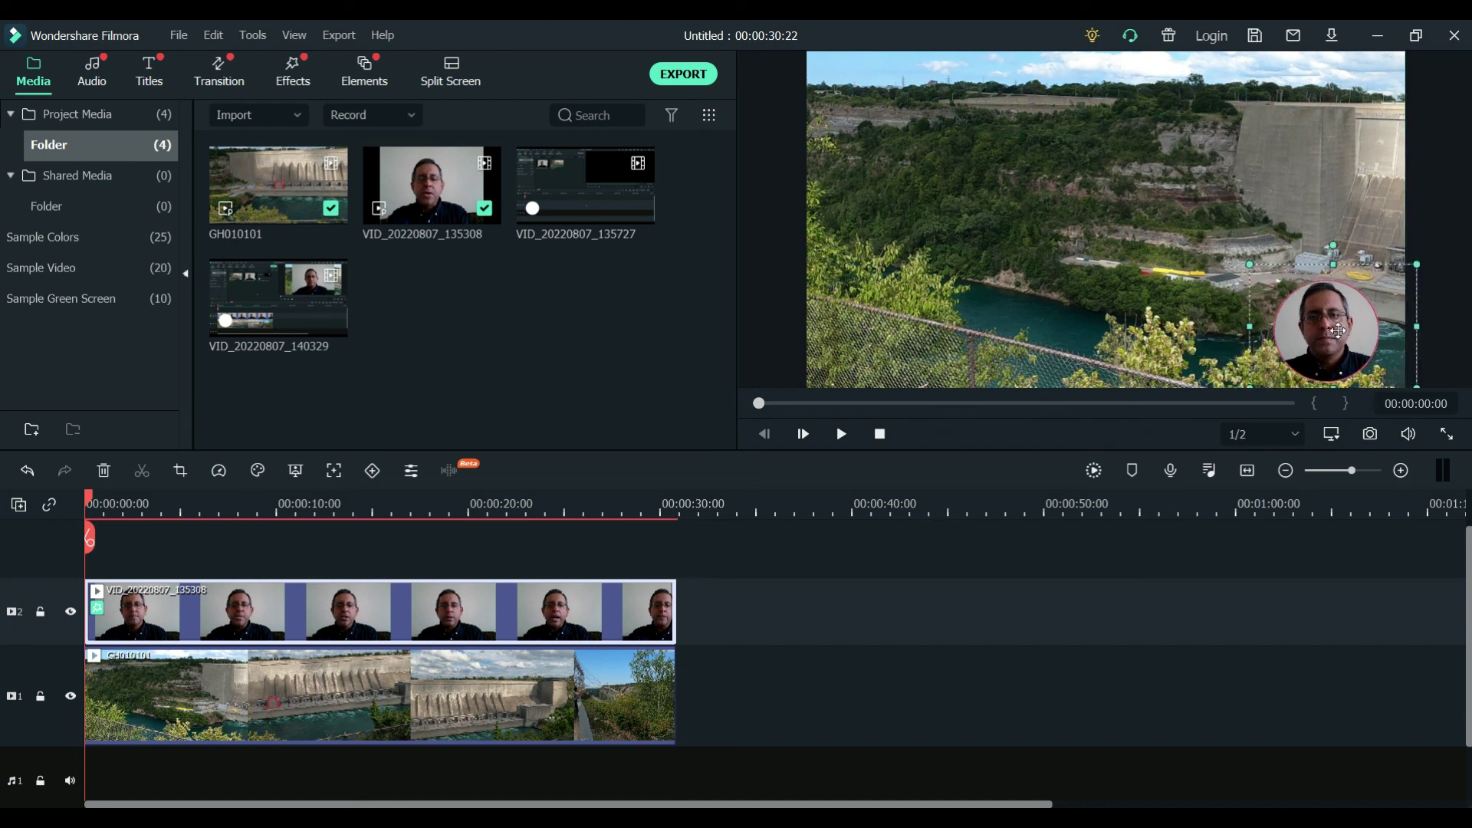
pyautogui.click(1430, 219)
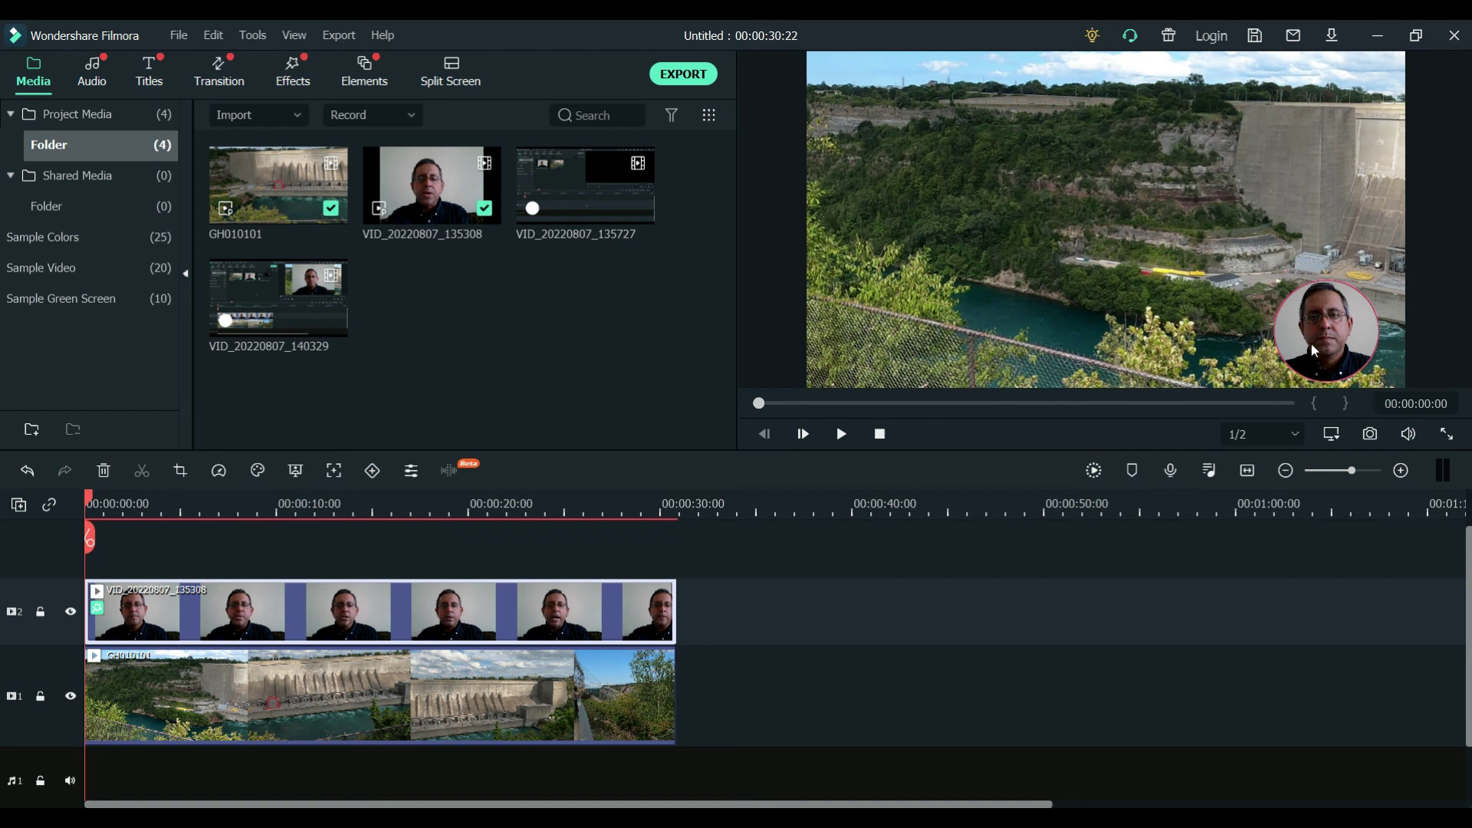
pyautogui.click(841, 435)
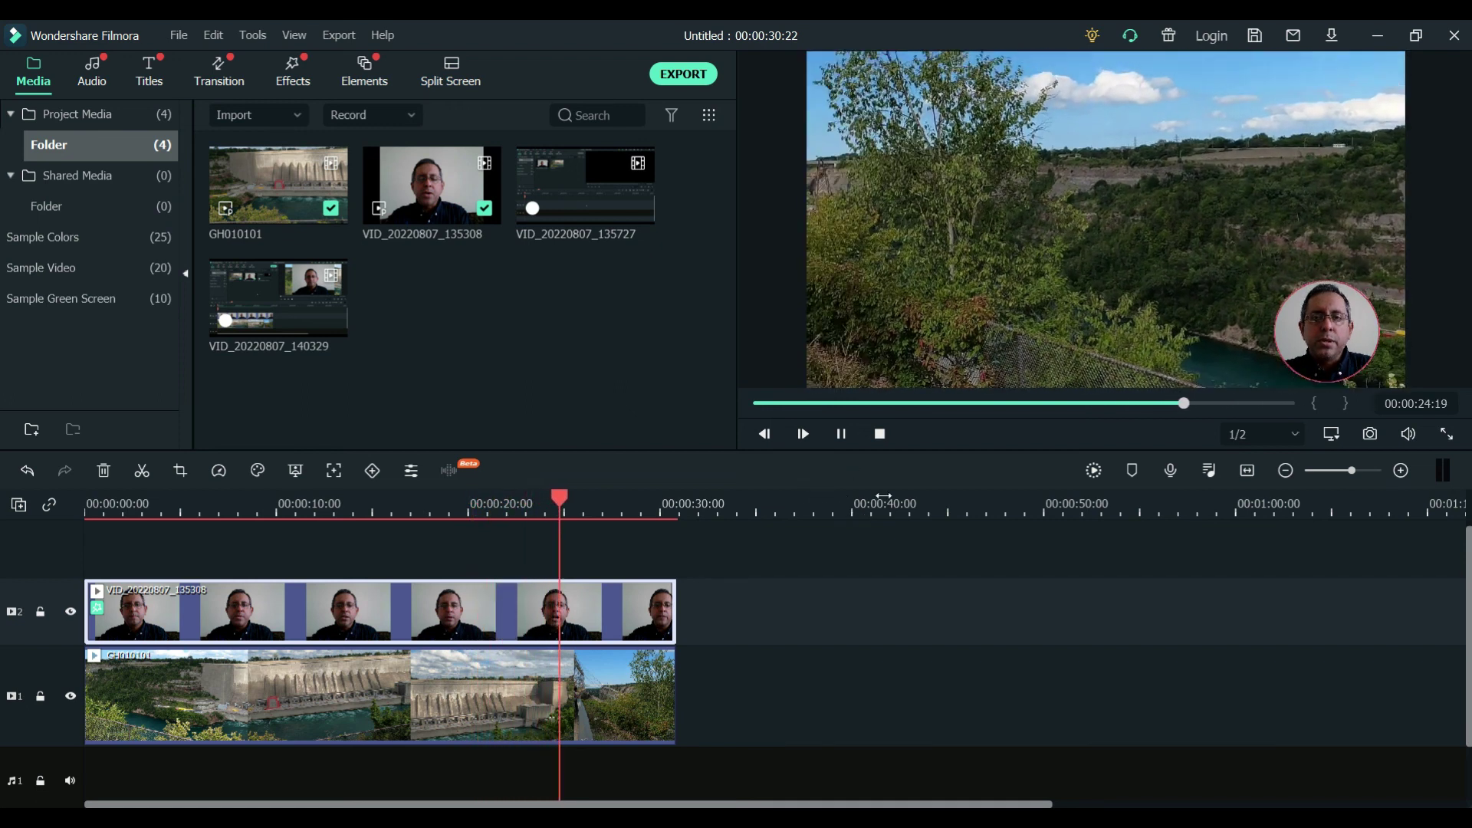
pyautogui.click(879, 434)
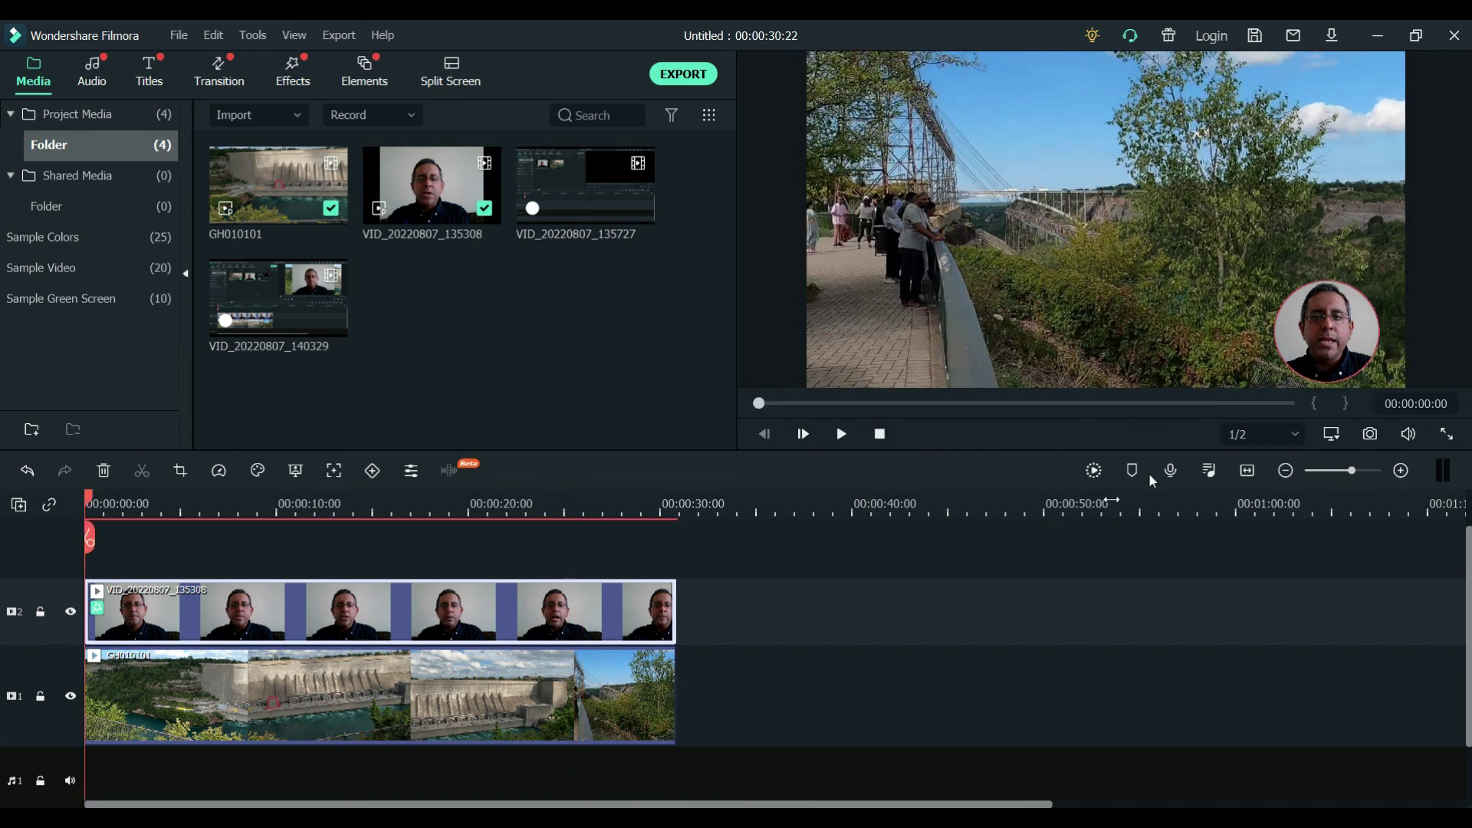